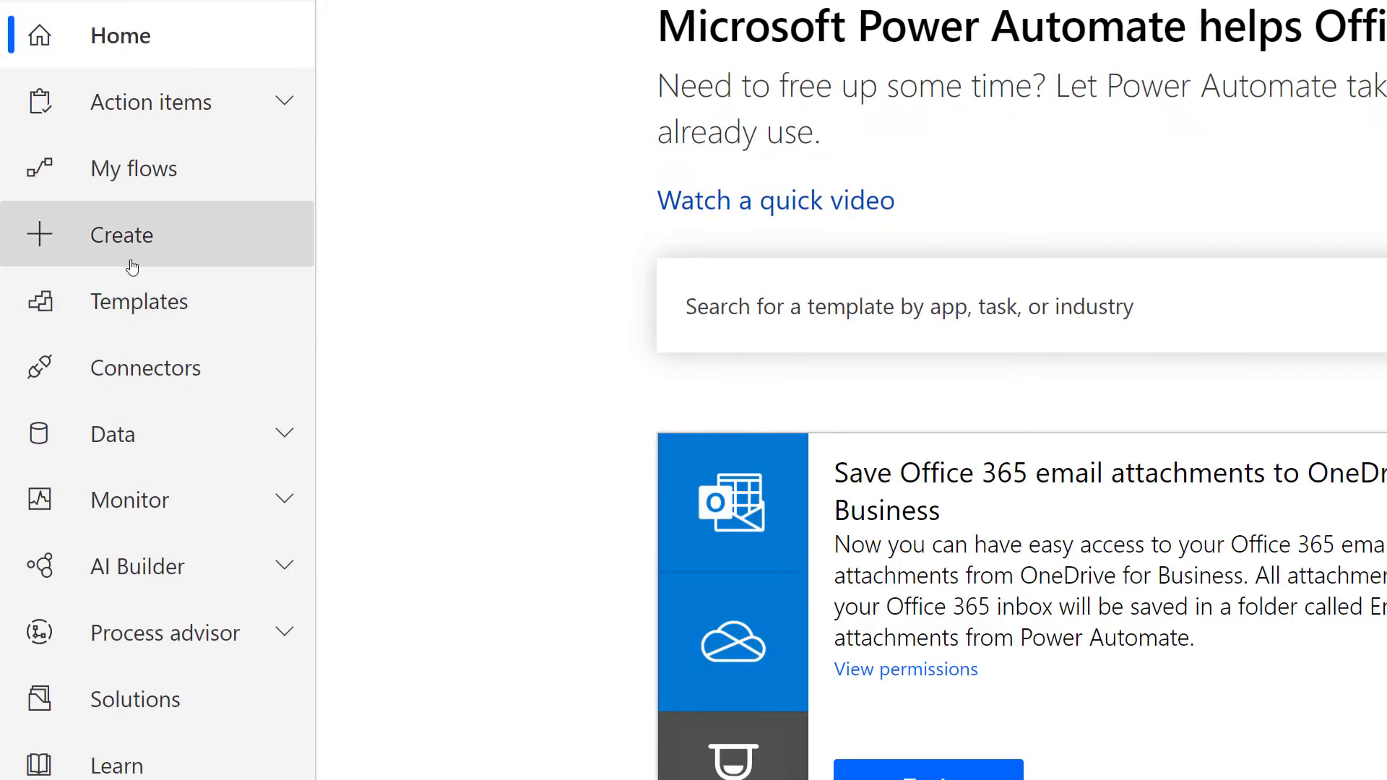
- Open the Create page to start a new cloud flow from blank
left_click(131, 253)
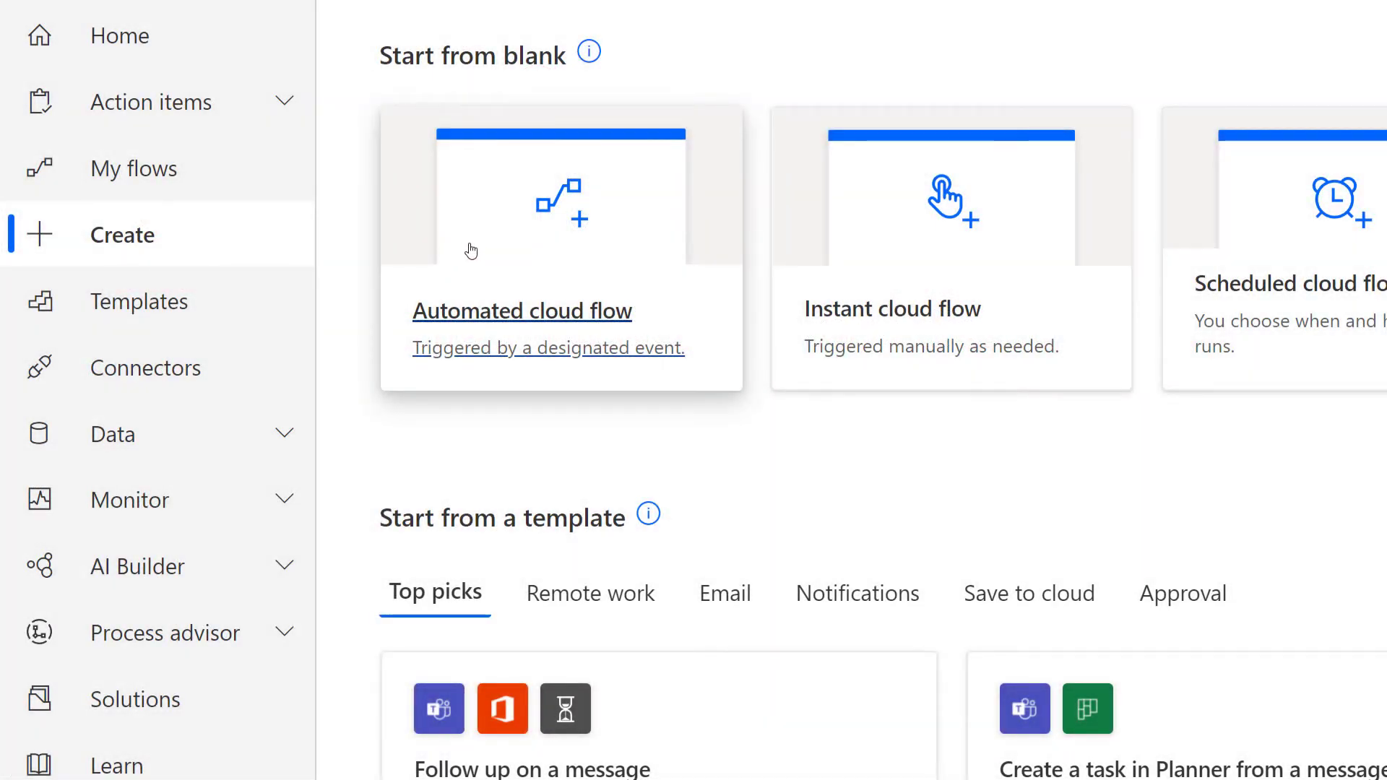
- Create automated flow 'Customer Feedback' with the Microsoft Forms 'When a new response is submitted' trigger
left_click(470, 243)
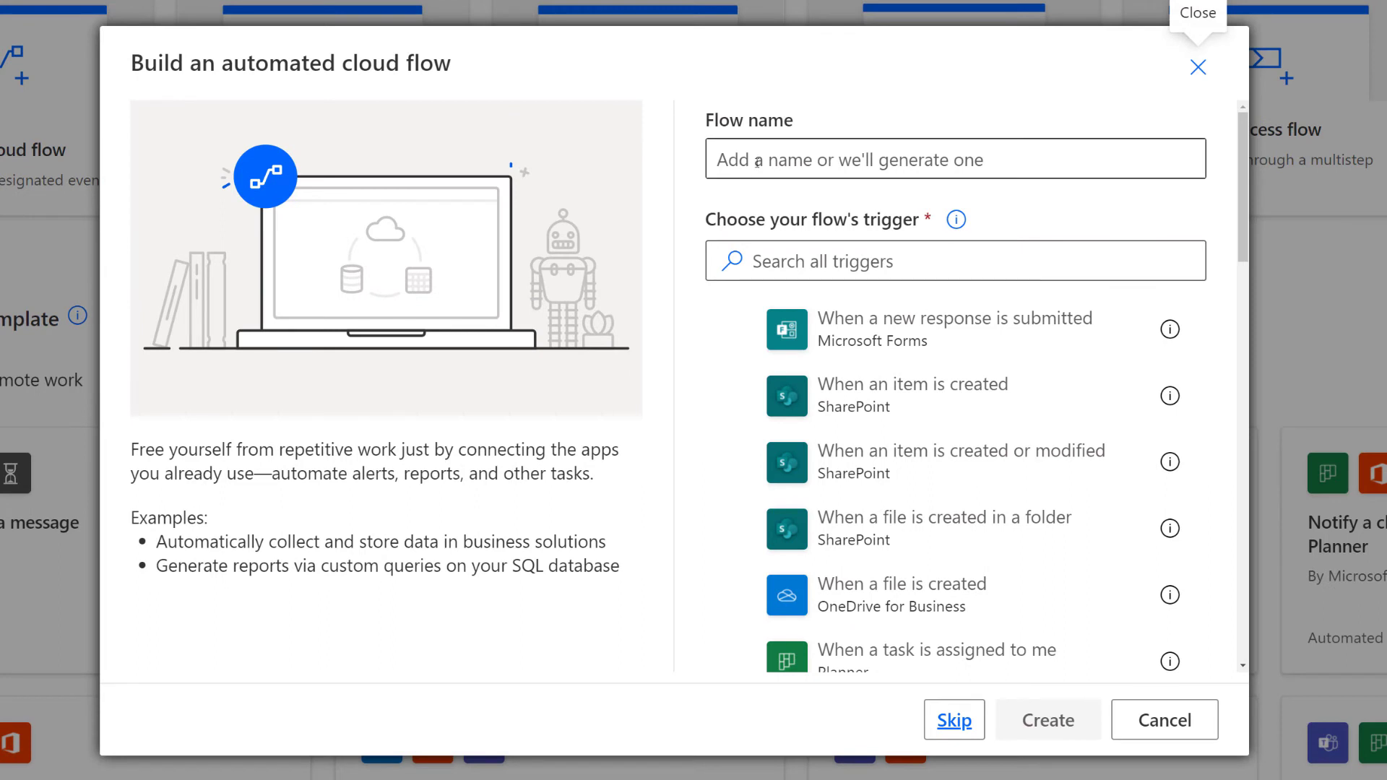
left_click(758, 162)
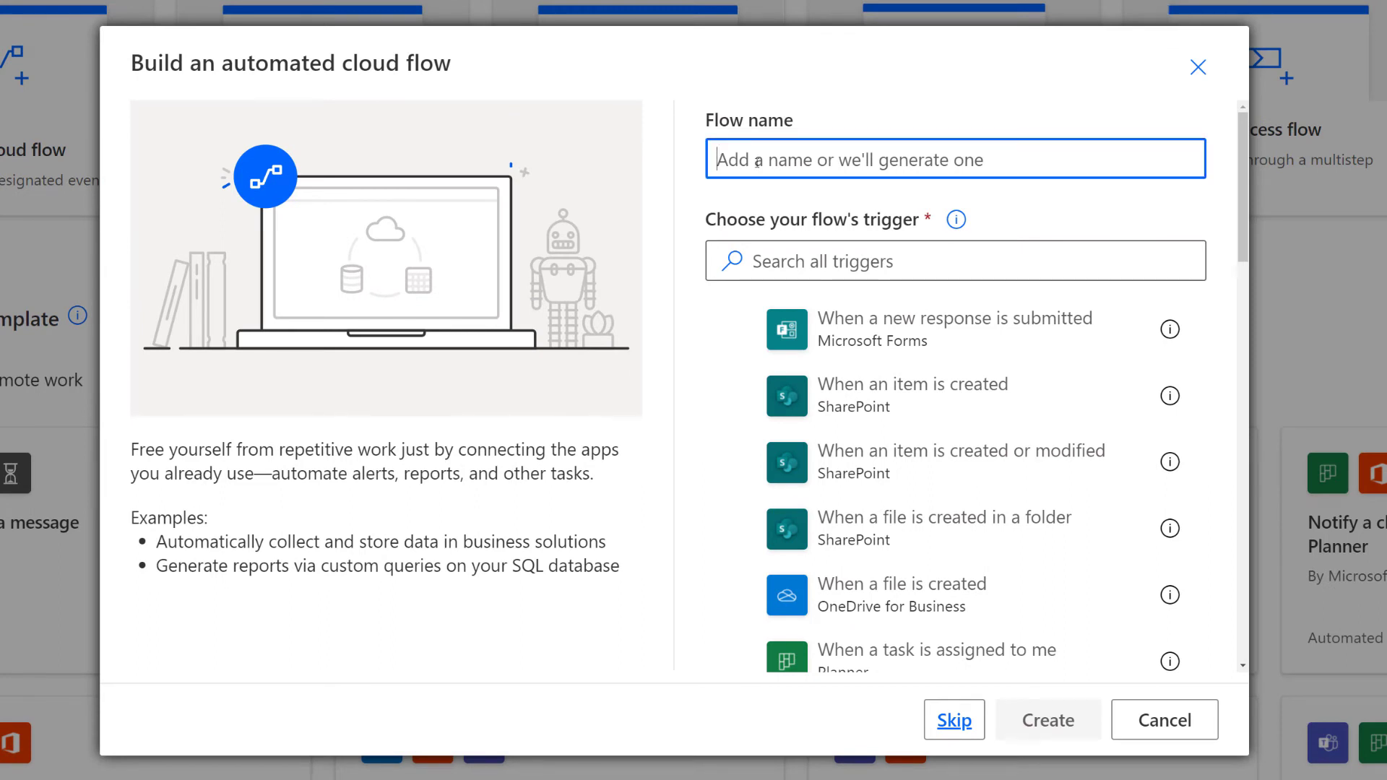
type("Customer Fee")
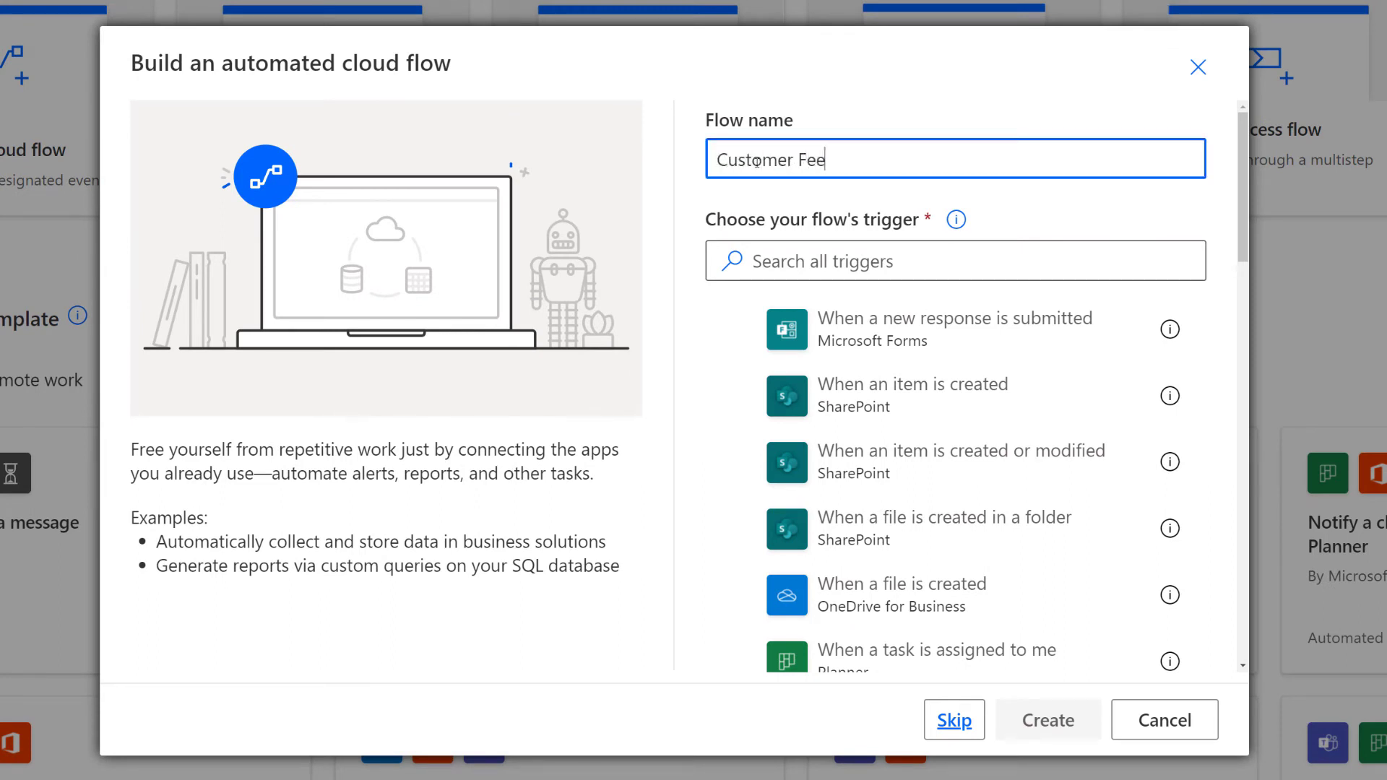
type("dback")
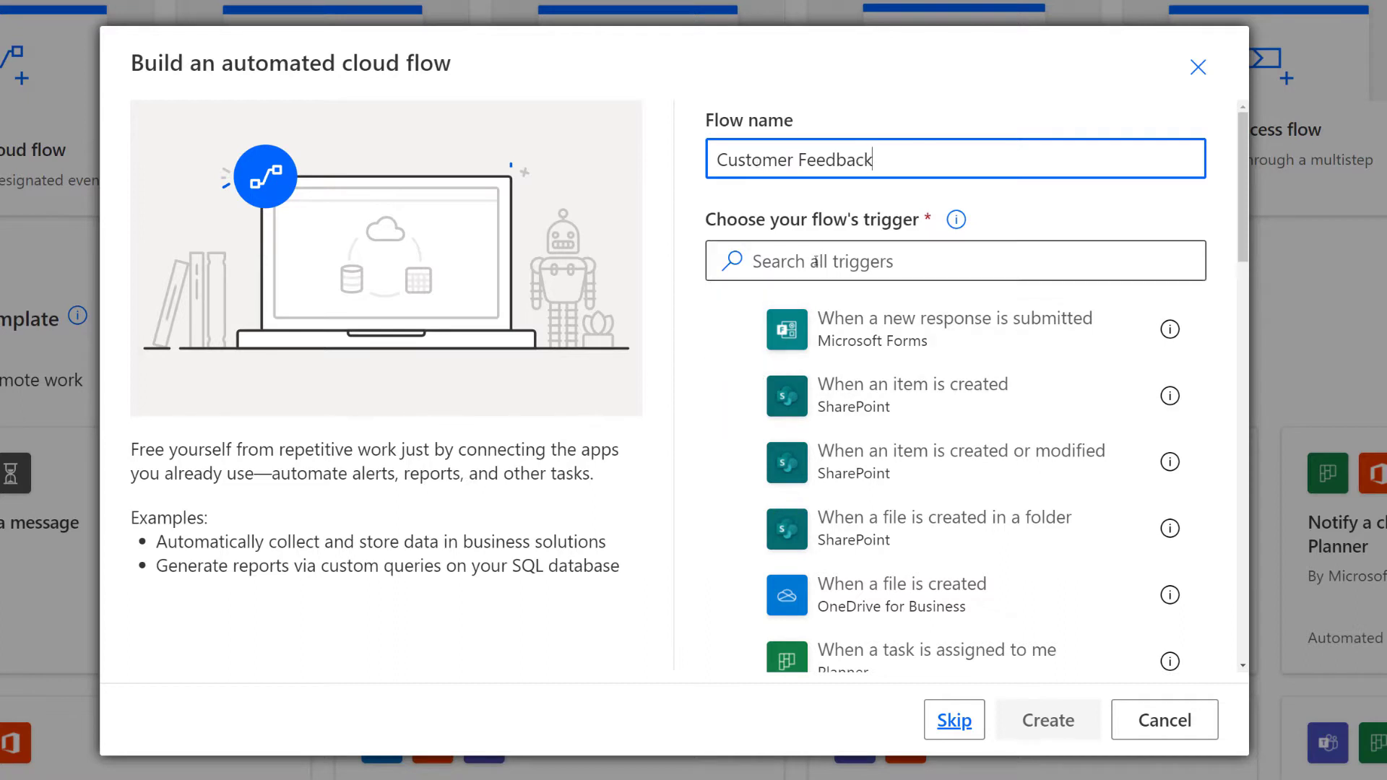
left_click(784, 261)
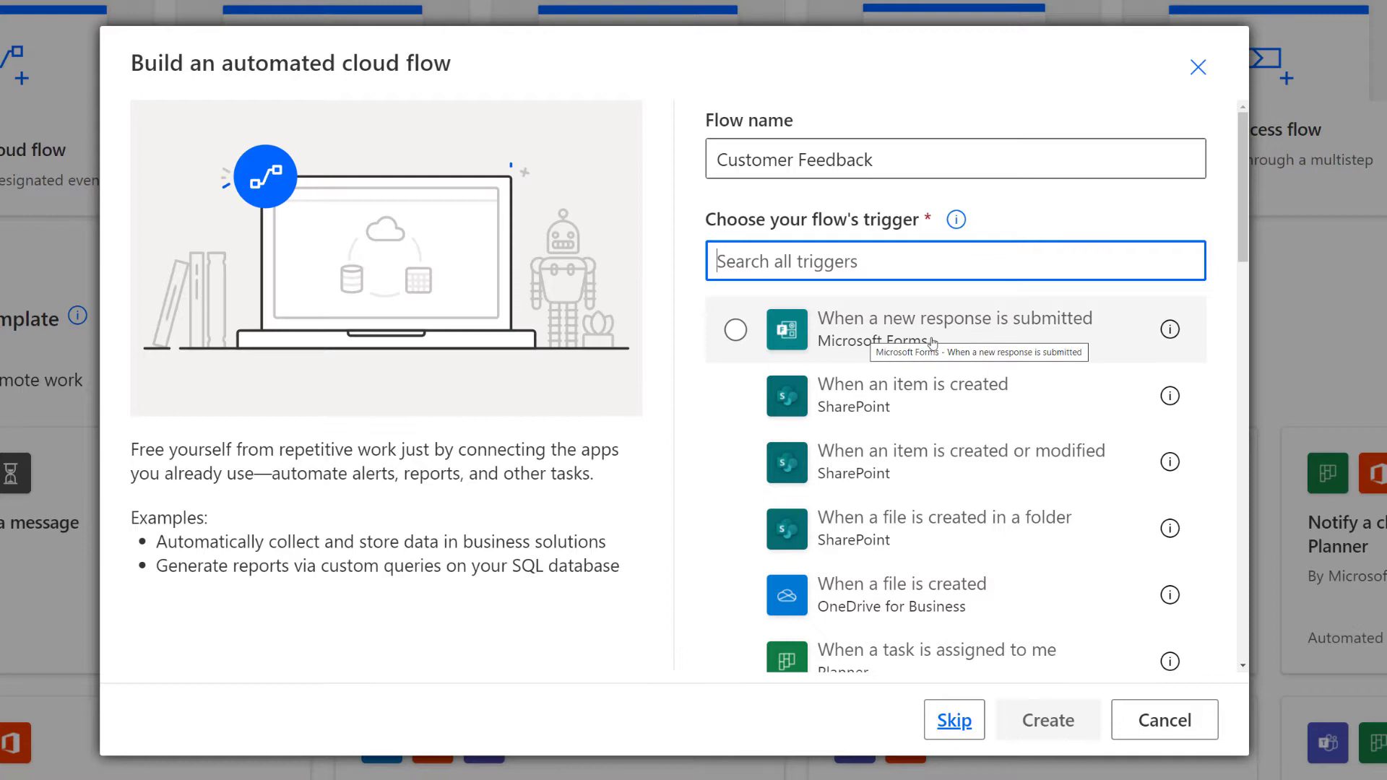
left_click(981, 344)
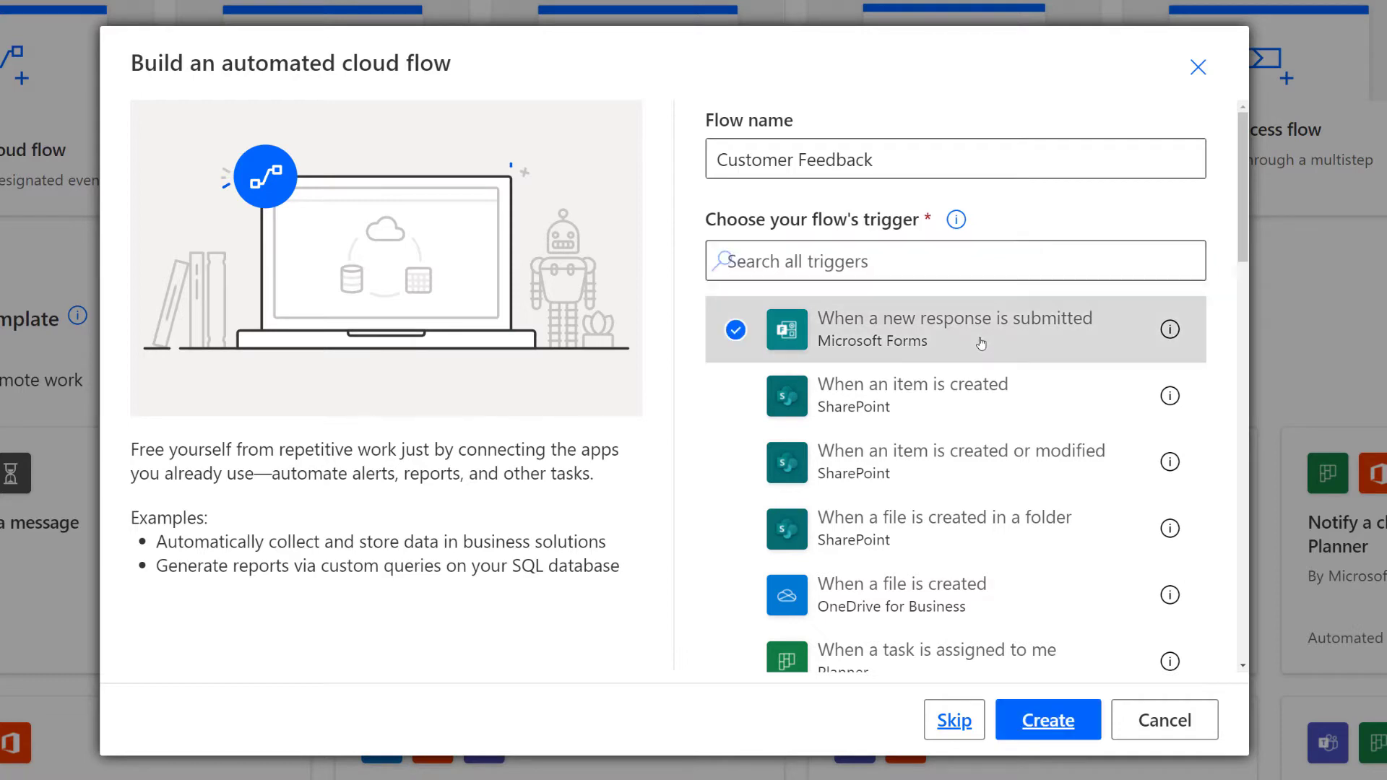
left_click(1049, 722)
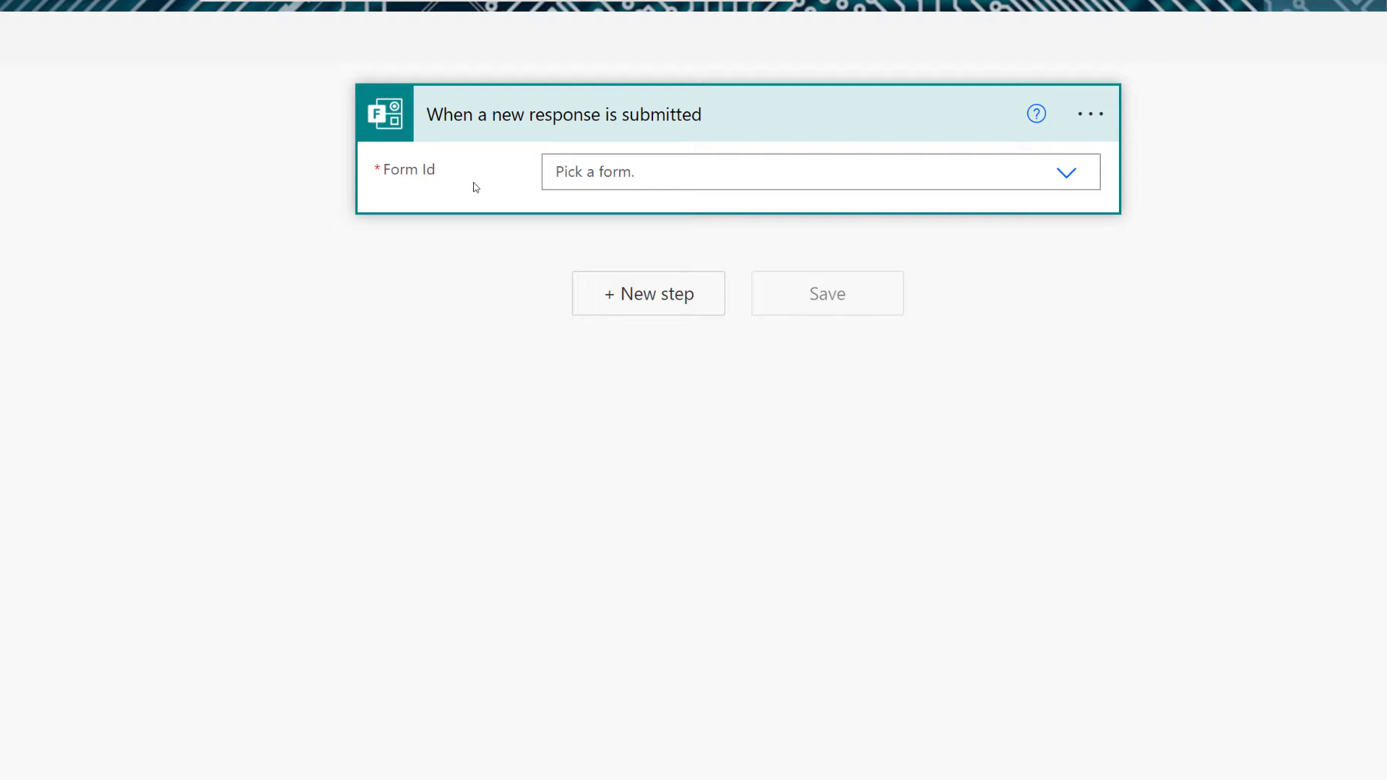
- Set the trigger's Form Id to the Customer Satisfaction Survey form
left_click(1066, 177)
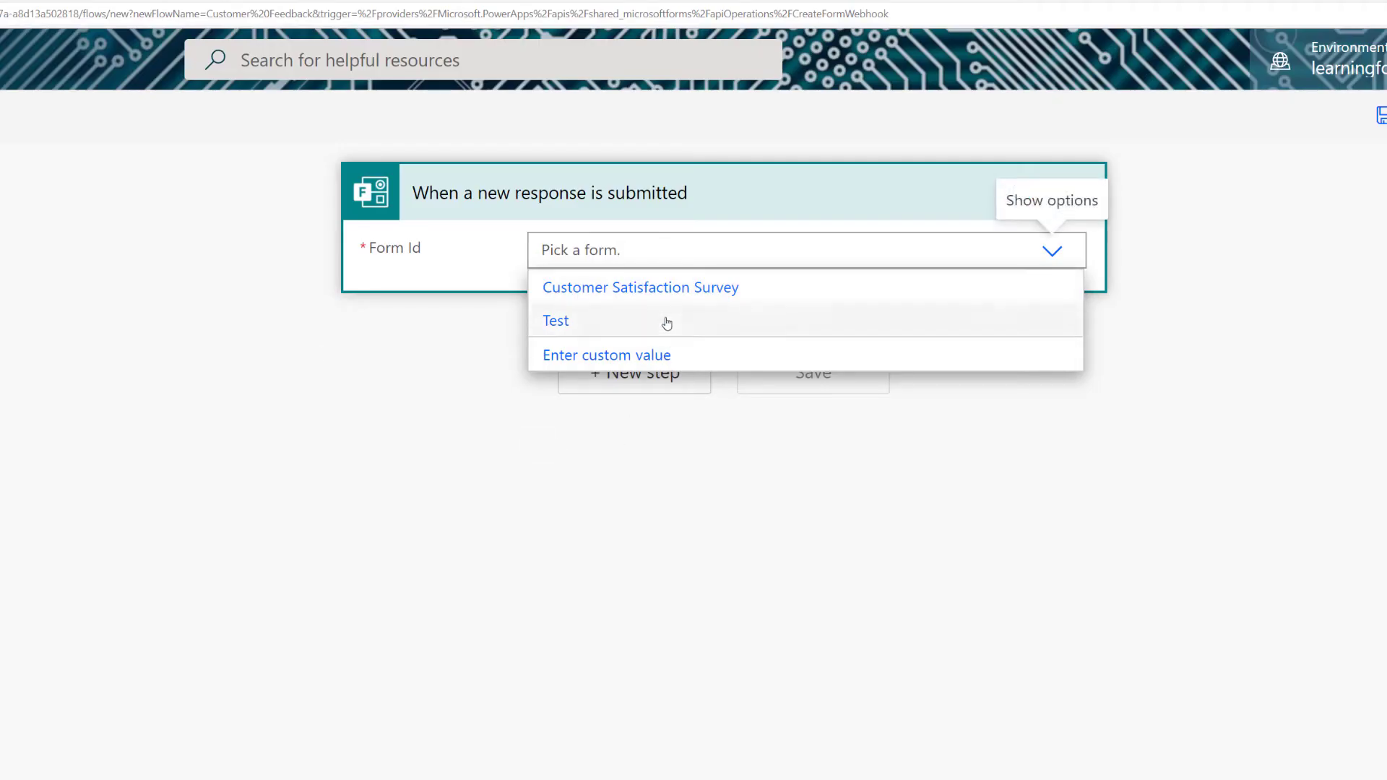
left_click(629, 296)
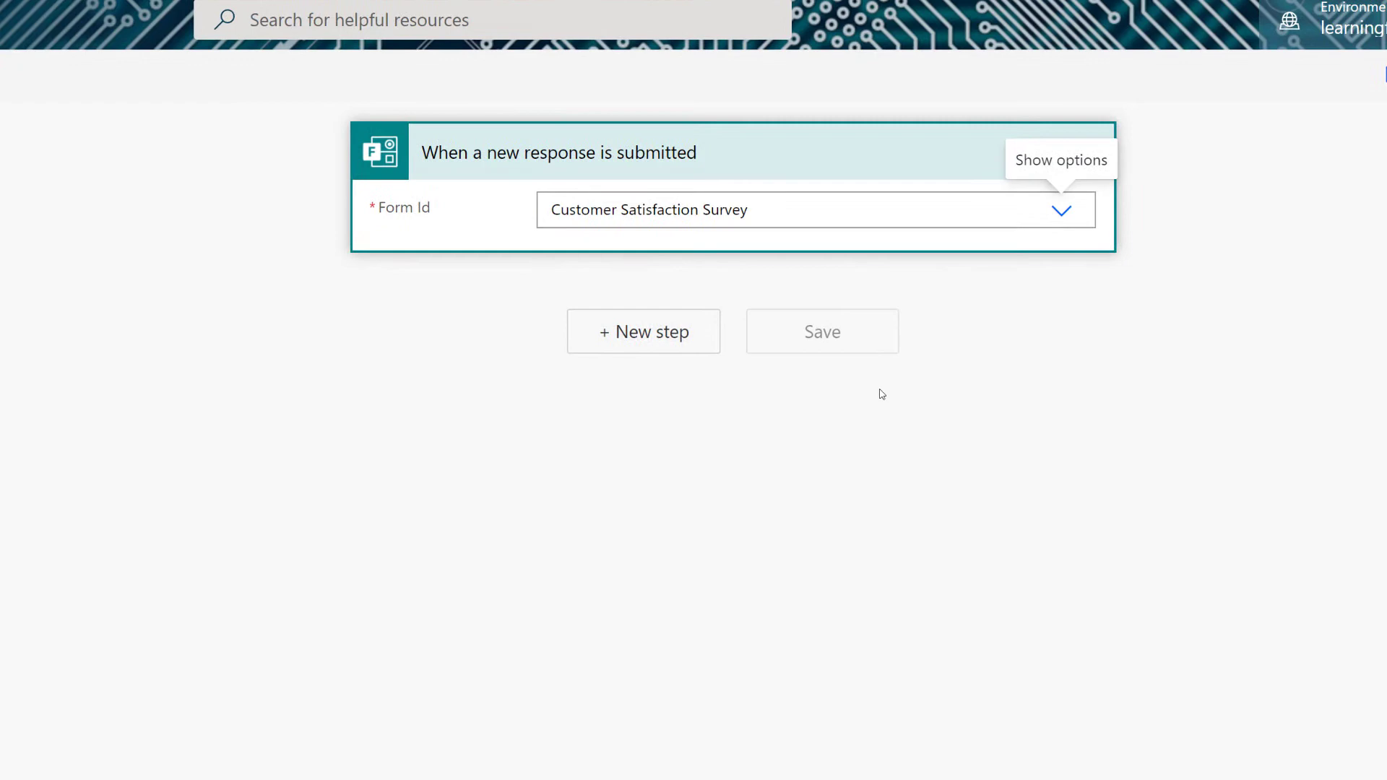
- Add Get response details for the Customer Satisfaction Survey form, using the trigger's Response Id
left_click(639, 350)
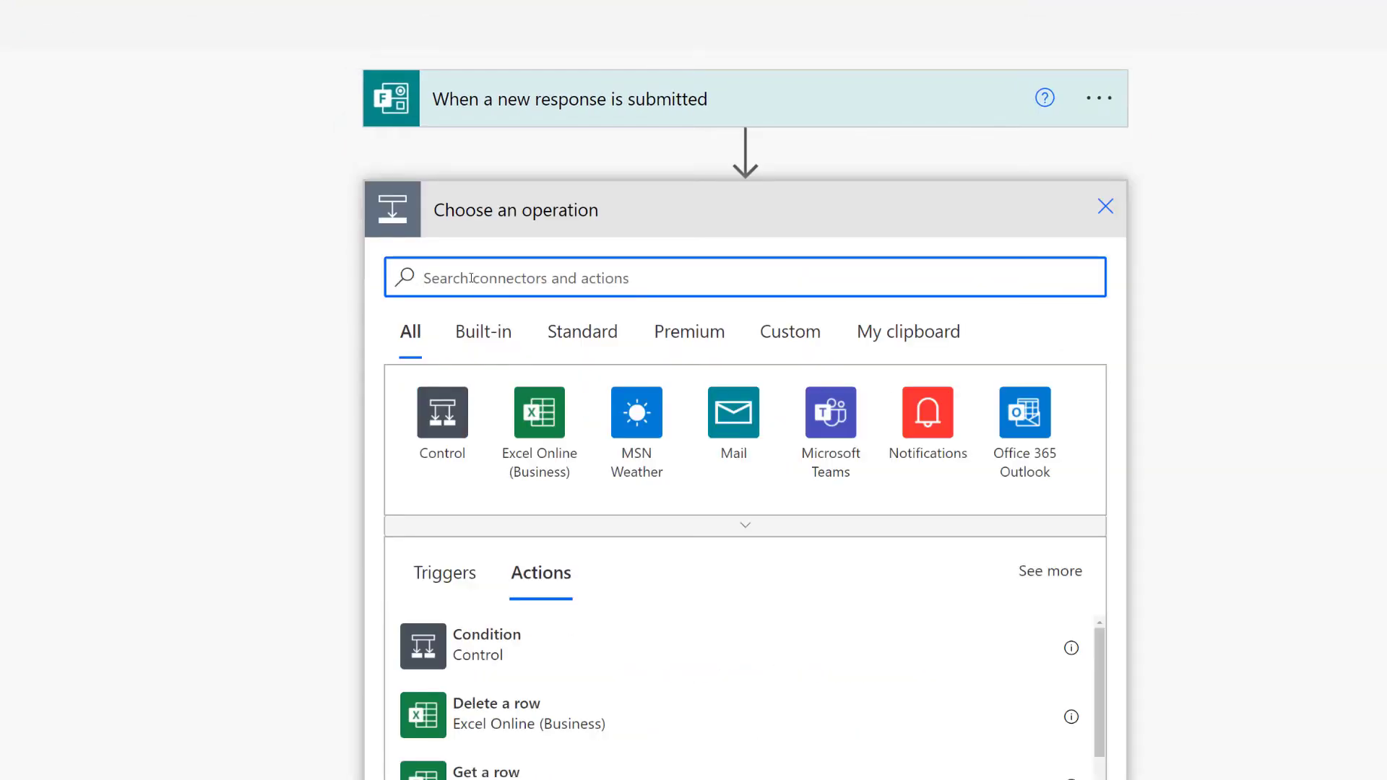
type("for")
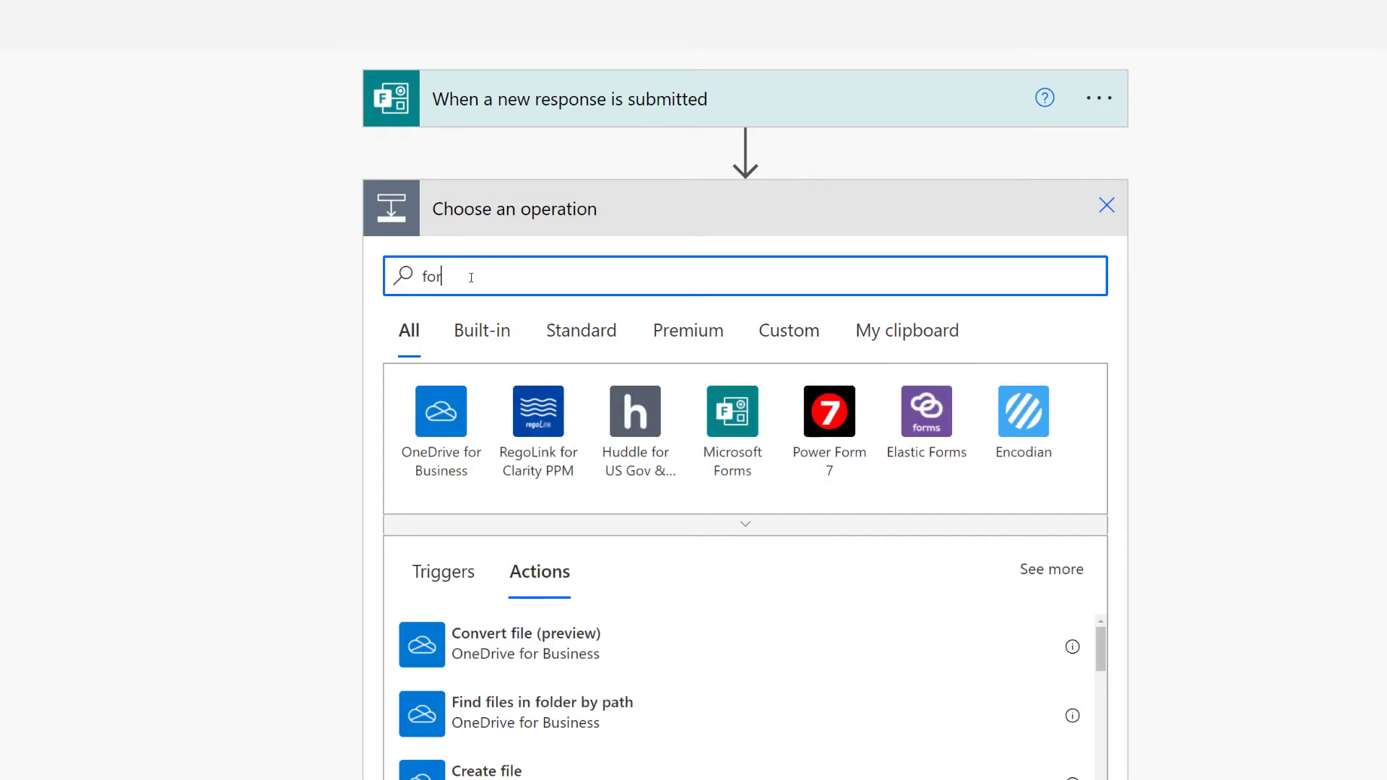
type("ms")
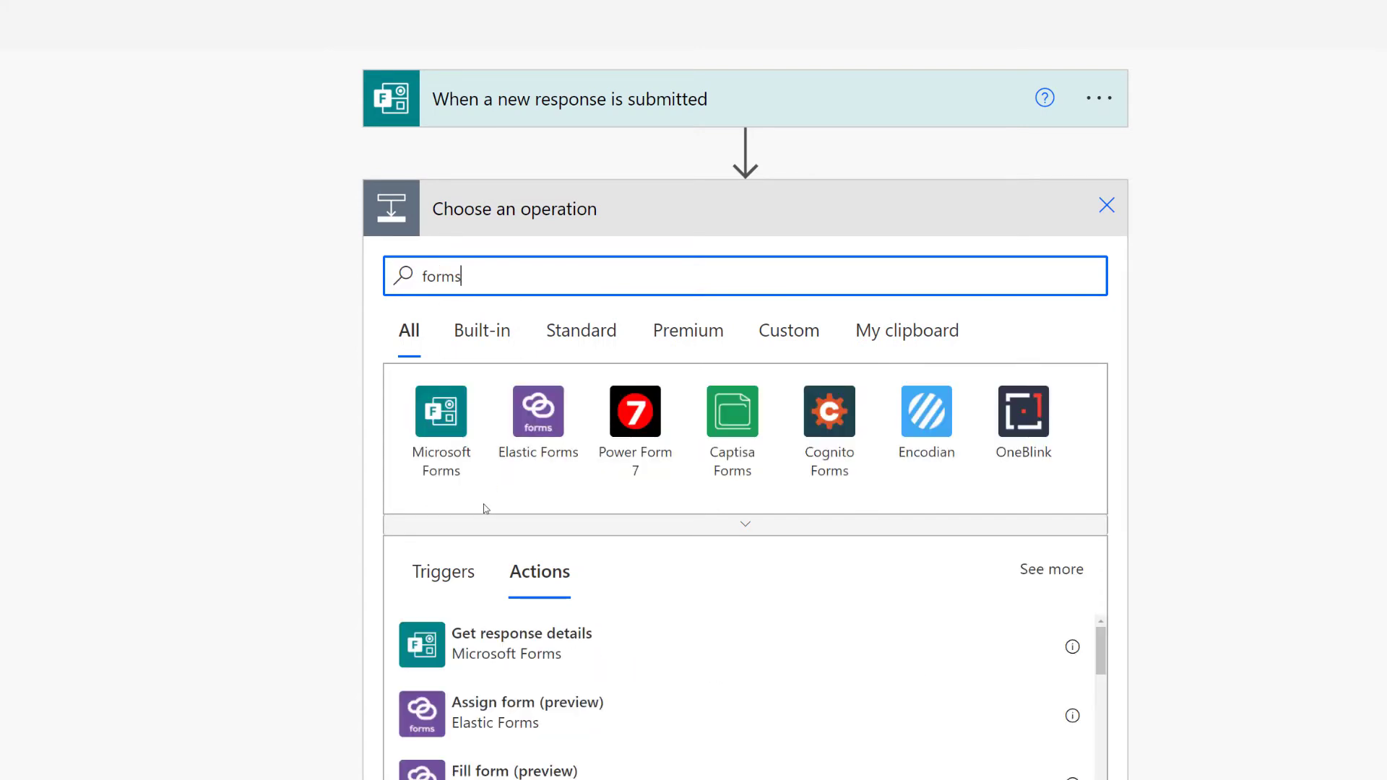
left_click(431, 455)
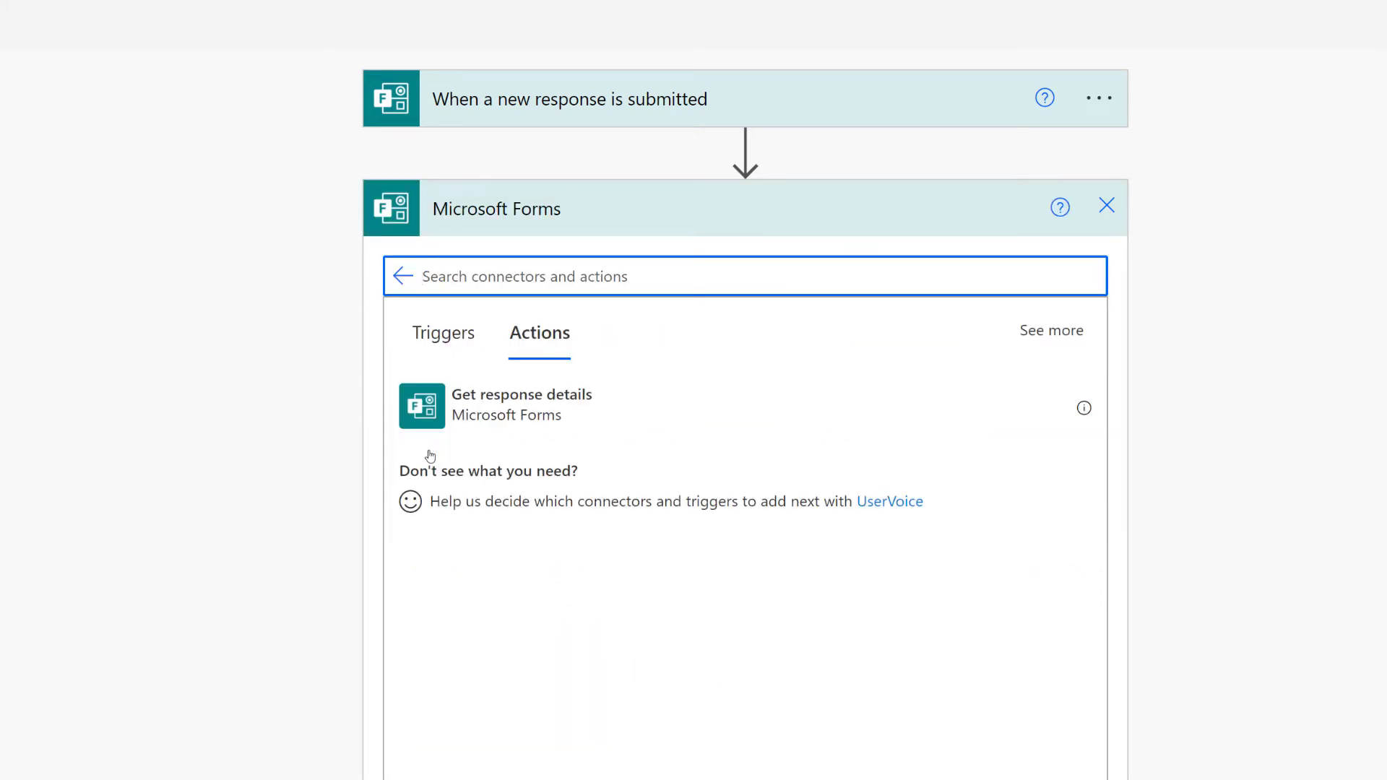
left_click(431, 423)
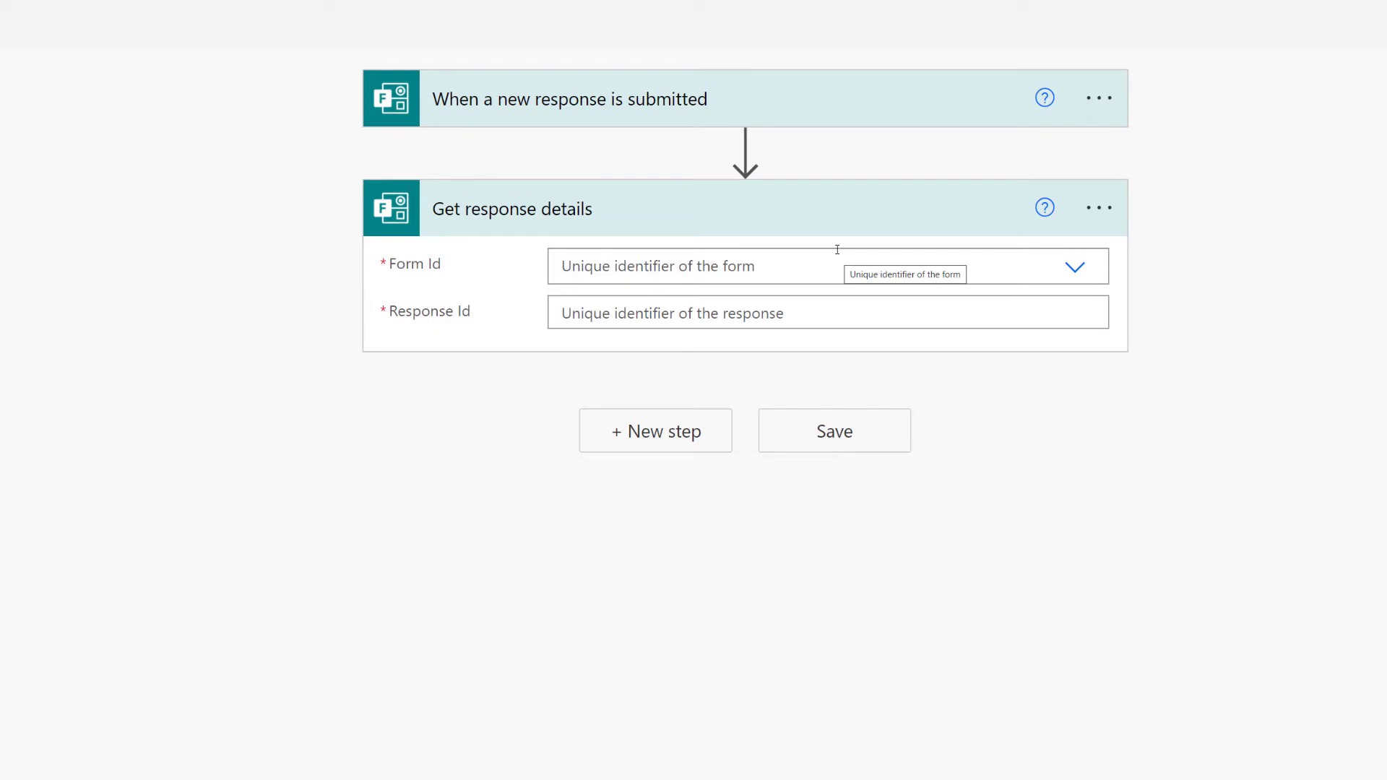
left_click(1075, 267)
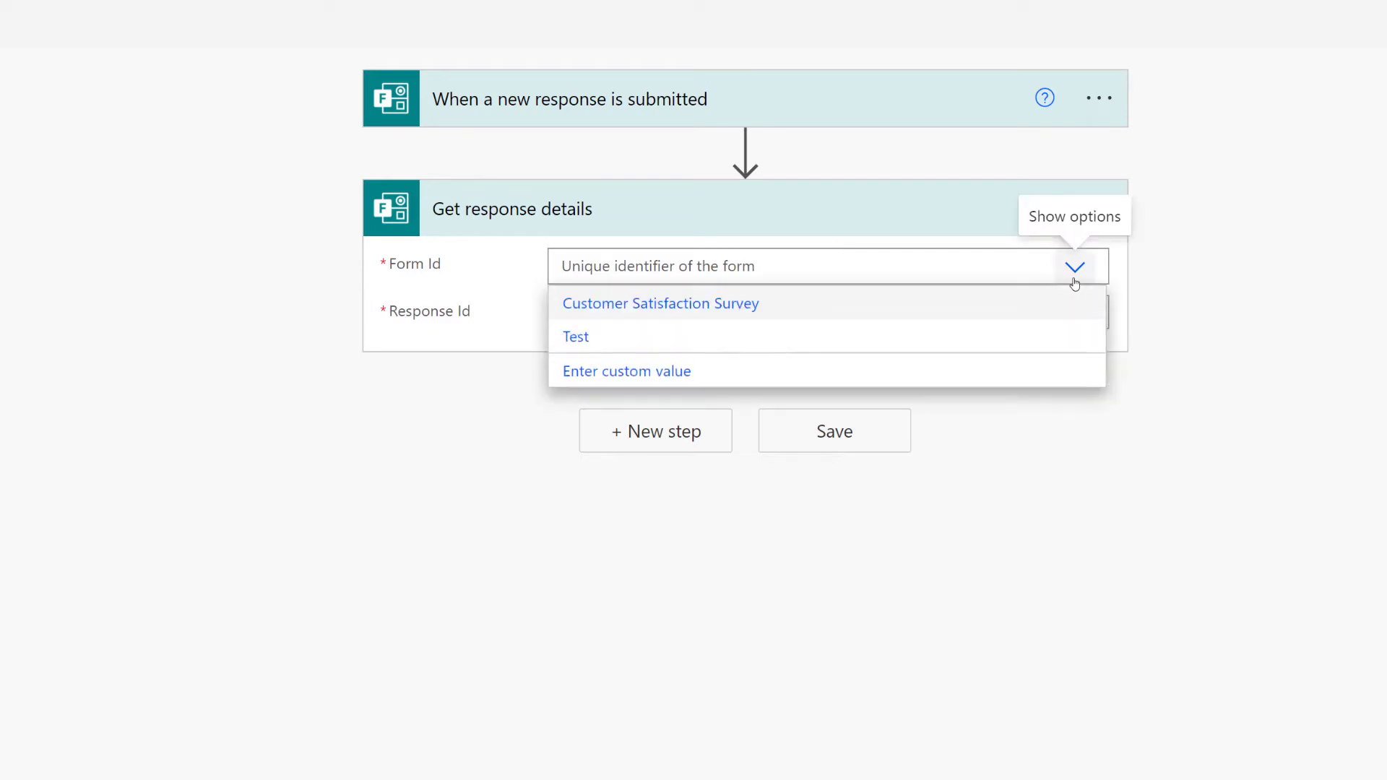
left_click(671, 312)
left_click(882, 320)
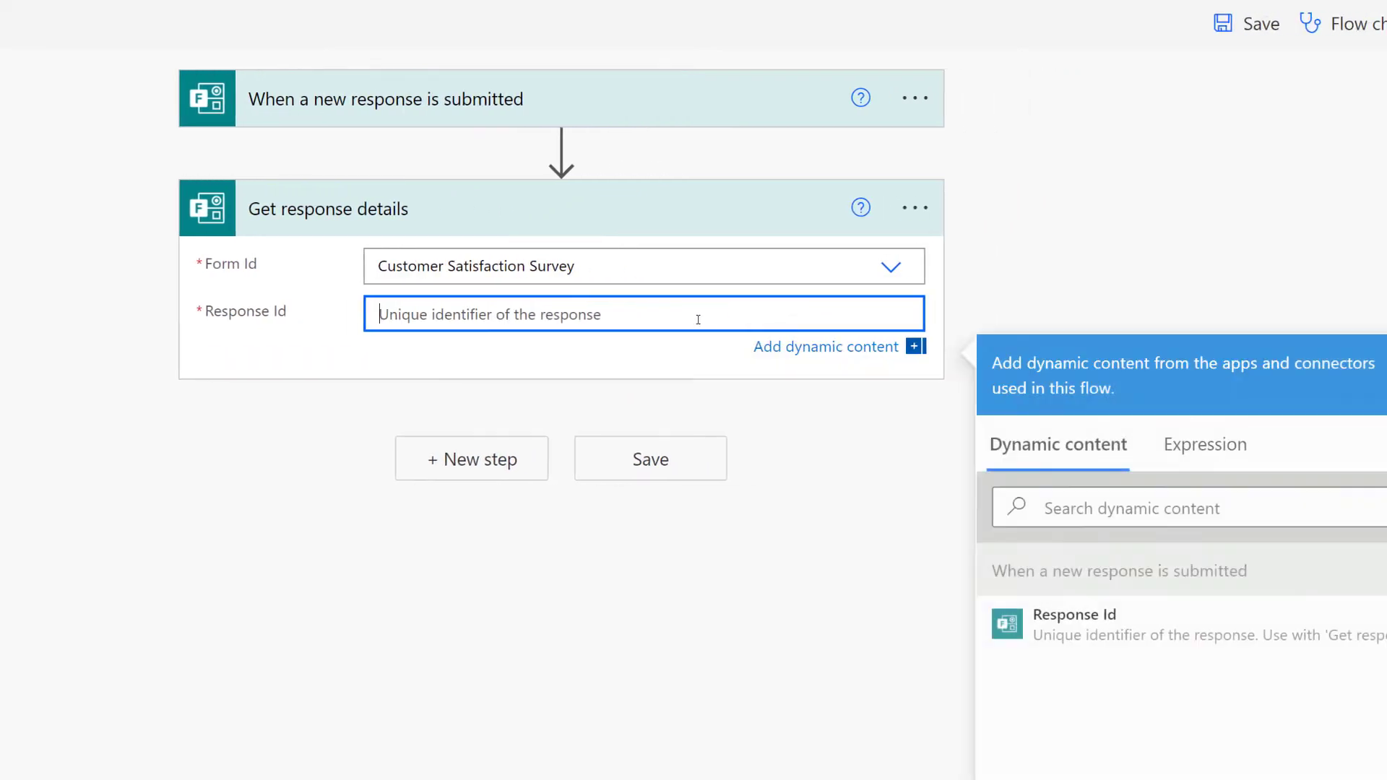
left_click(1117, 632)
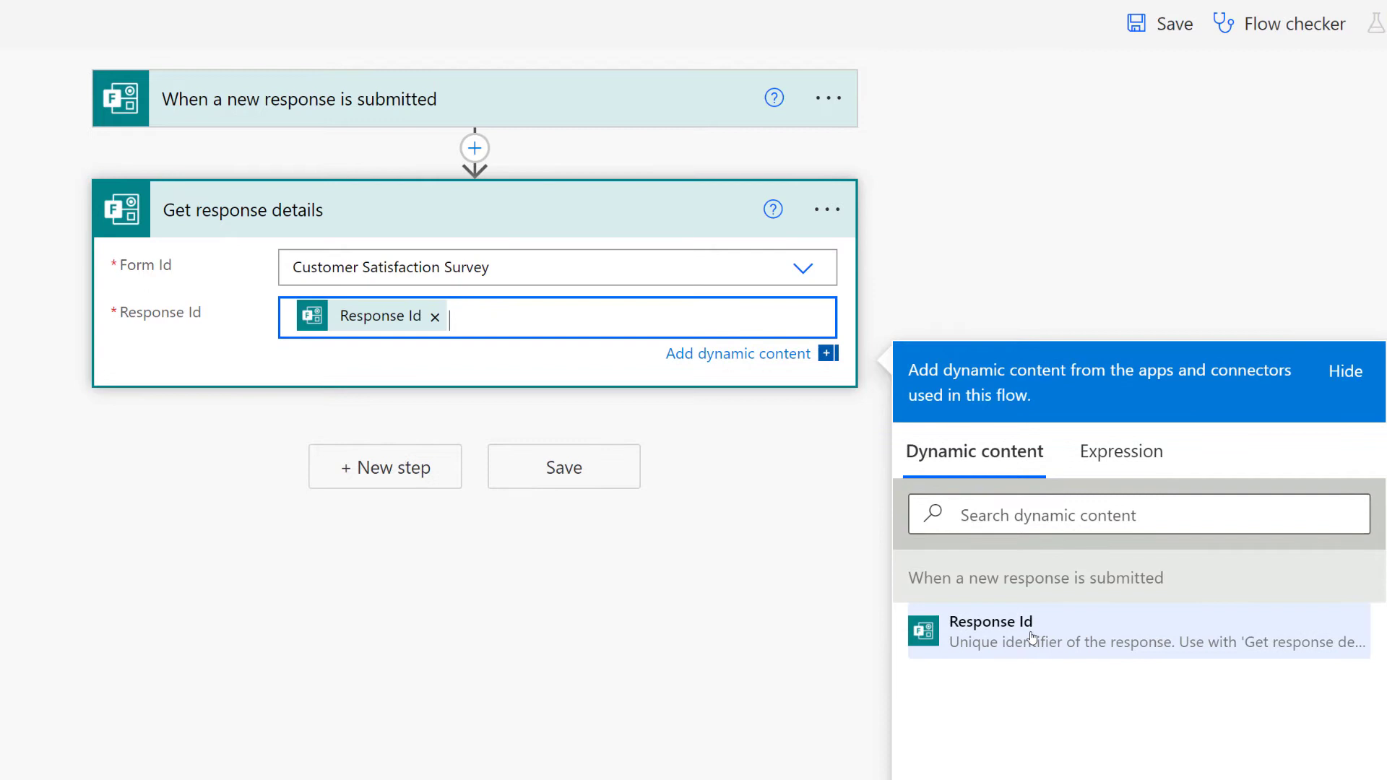
left_click(737, 625)
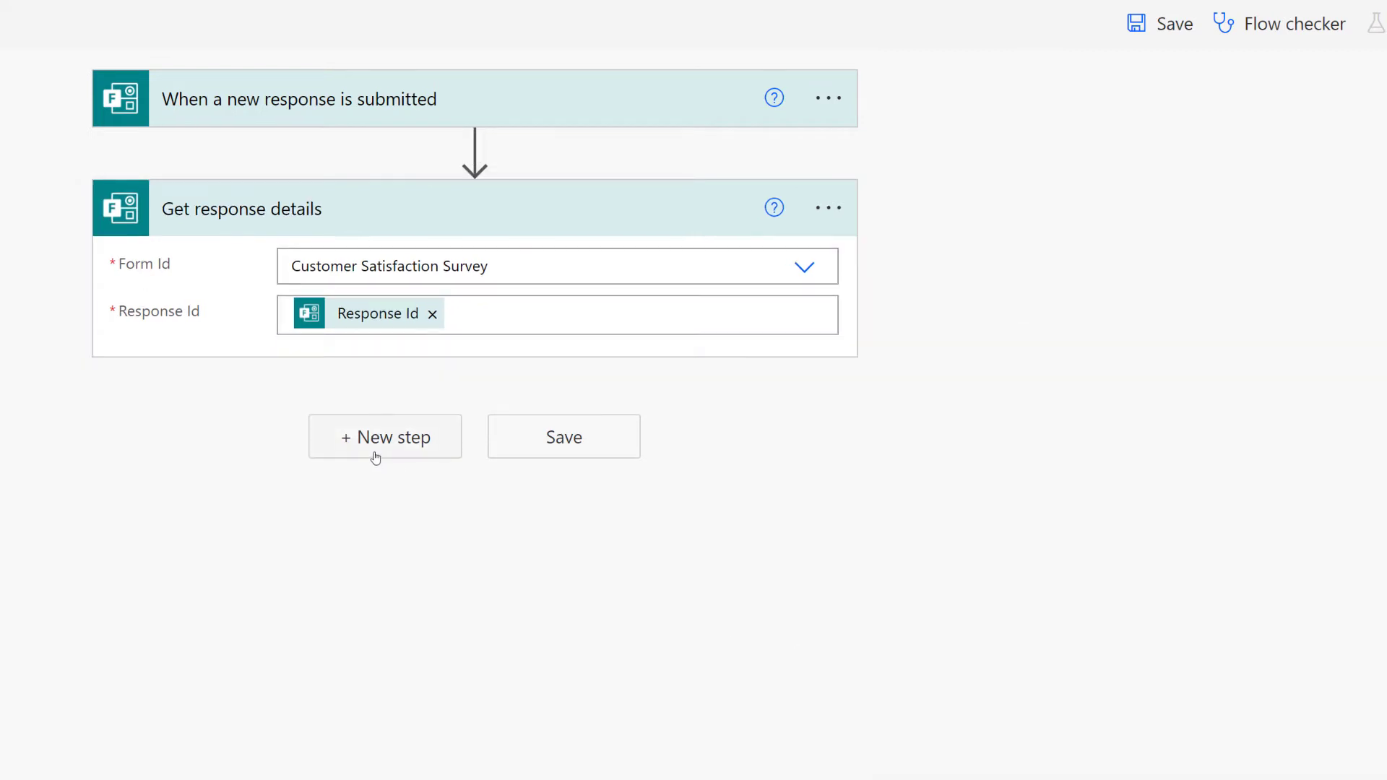
- Add an Office 365 Outlook Send an email (V2) action after Get response details
left_click(375, 456)
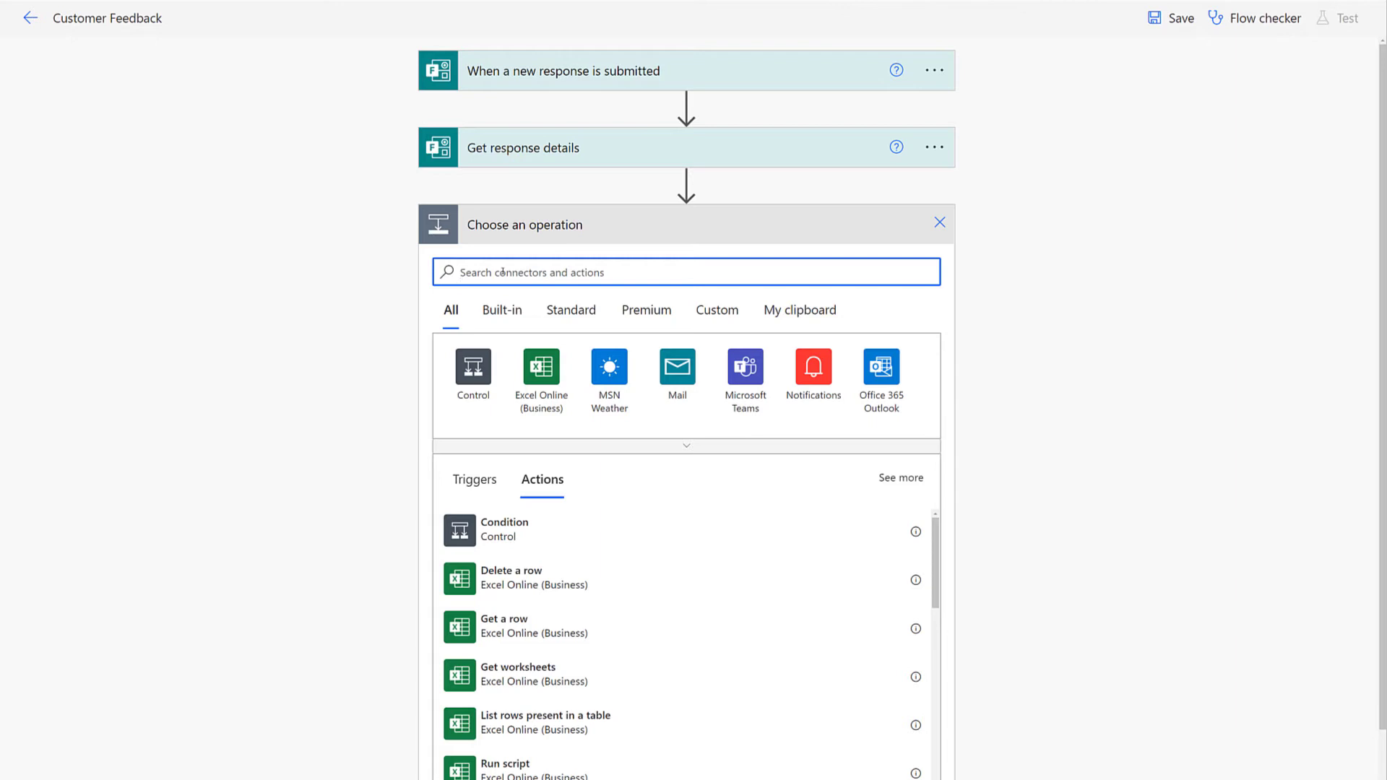
type("send emai")
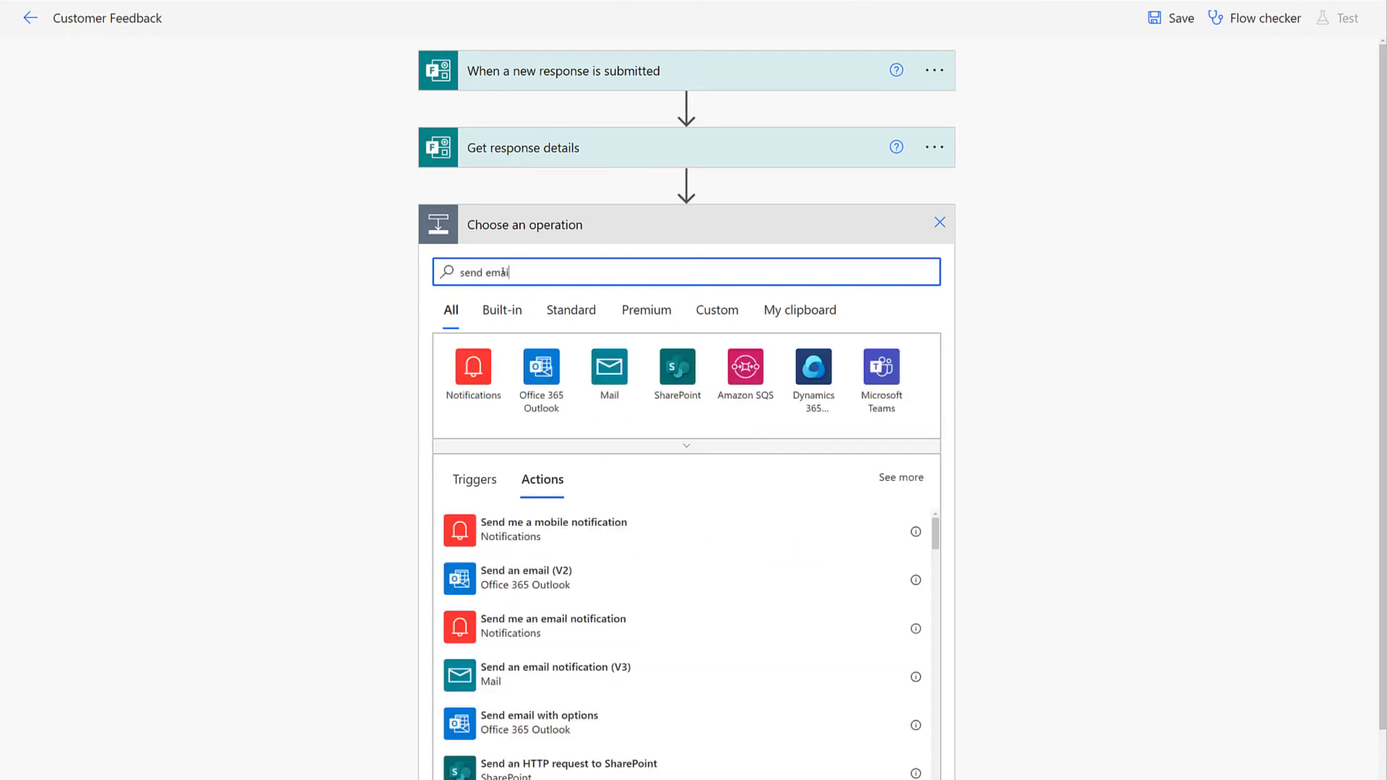
type("l")
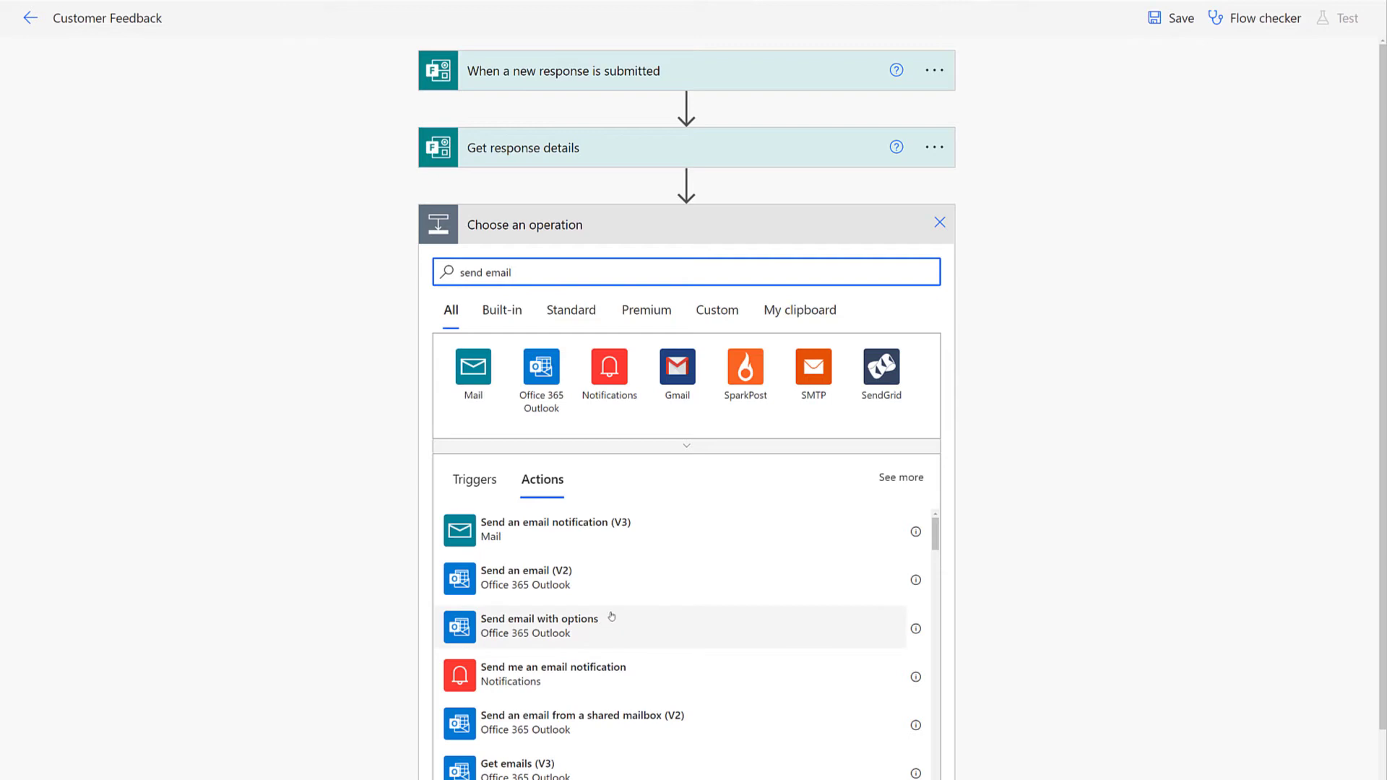
left_click(622, 587)
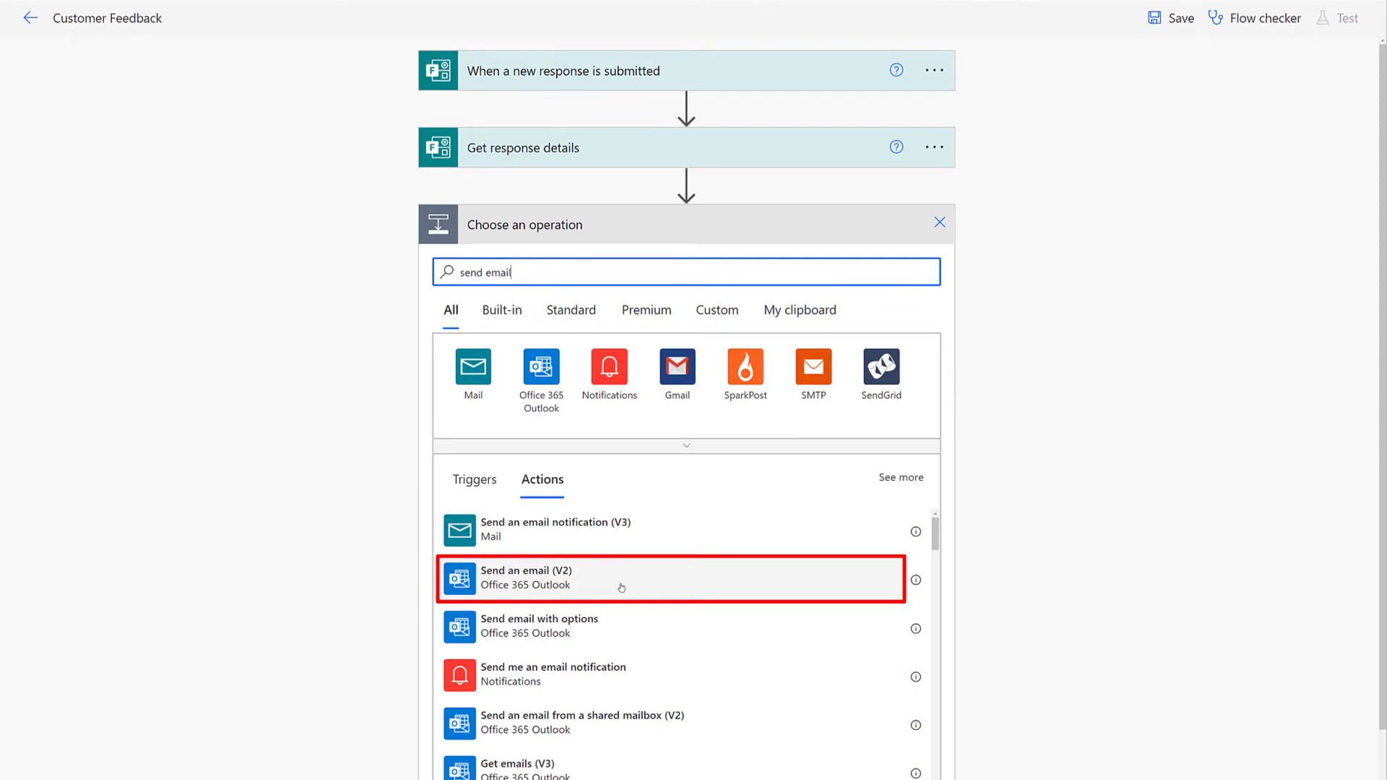
left_click(621, 588)
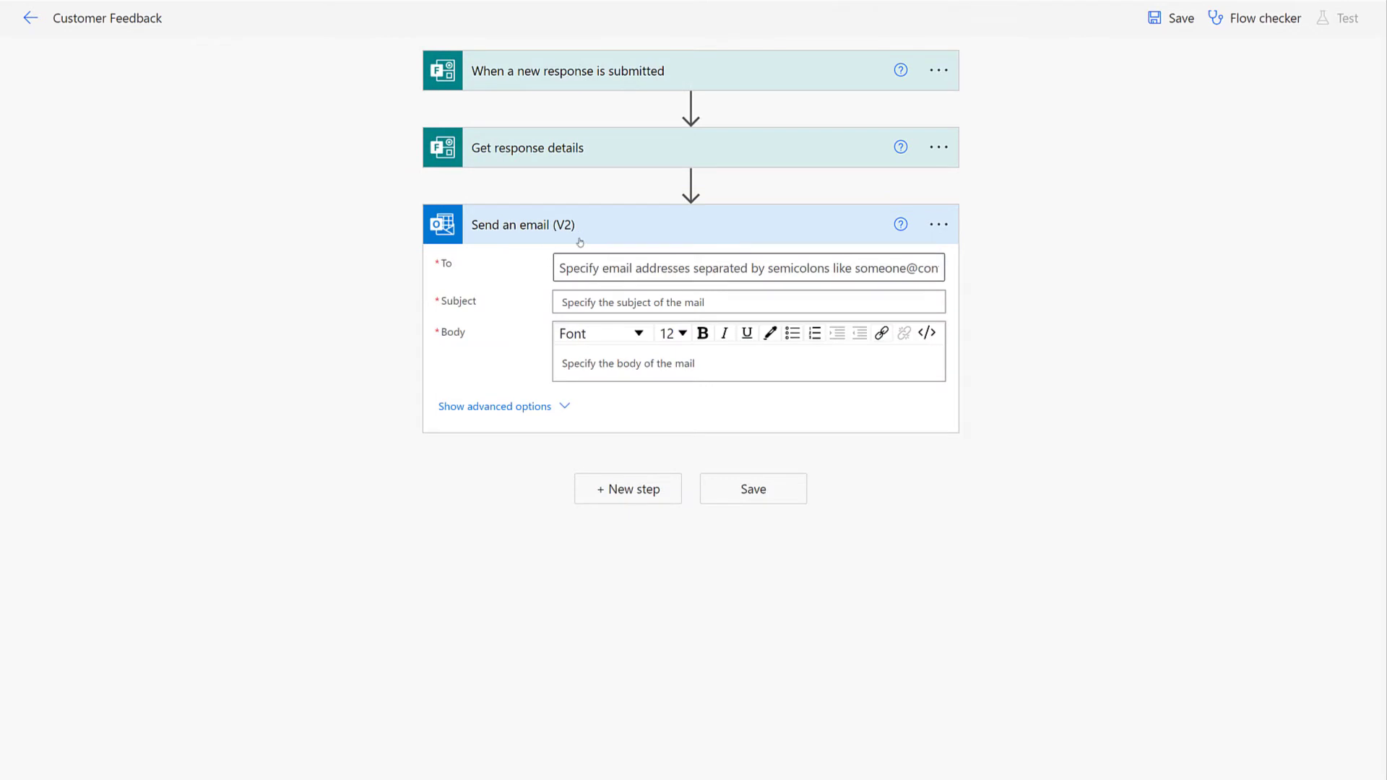
- Address the email to Responders' Email with subject 'Customer Feedback Survey - Thank you for Responding'
left_click(578, 268)
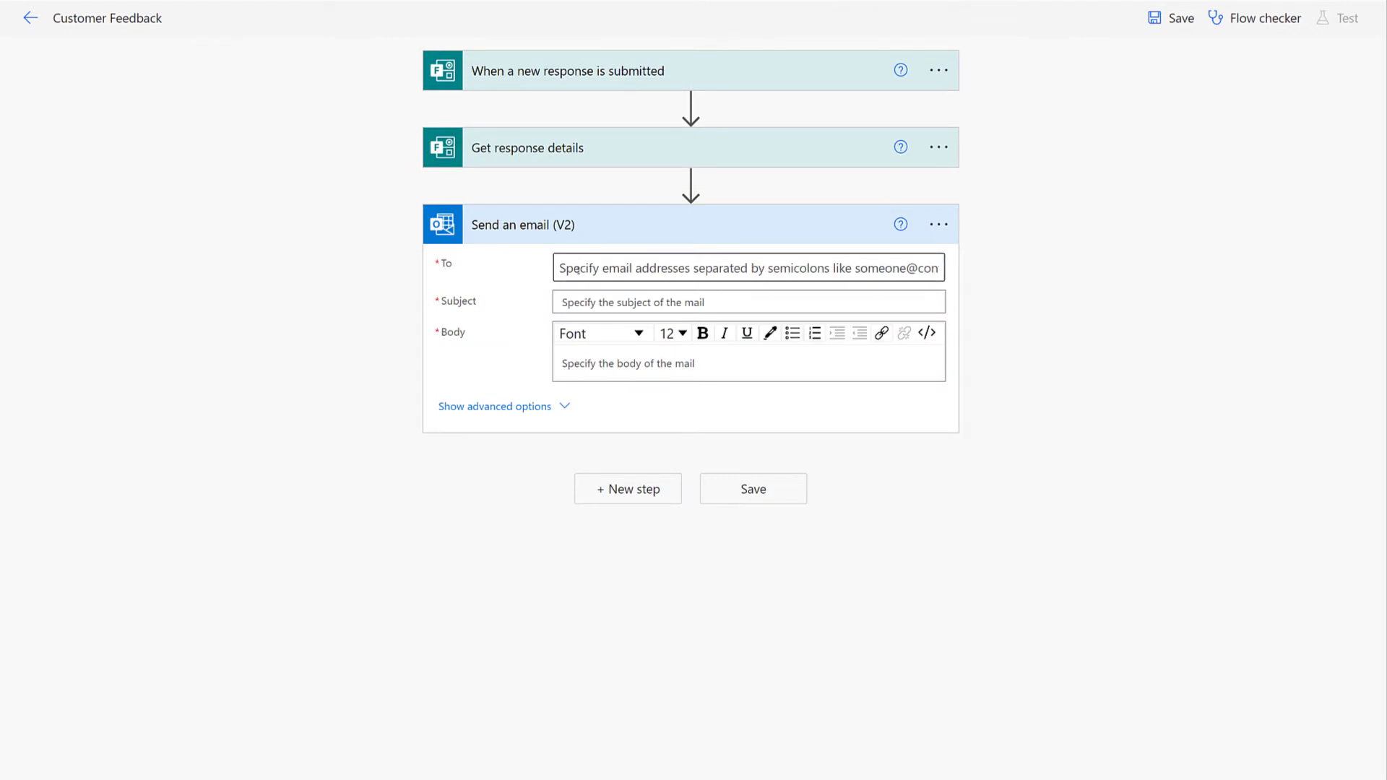
left_click(578, 269)
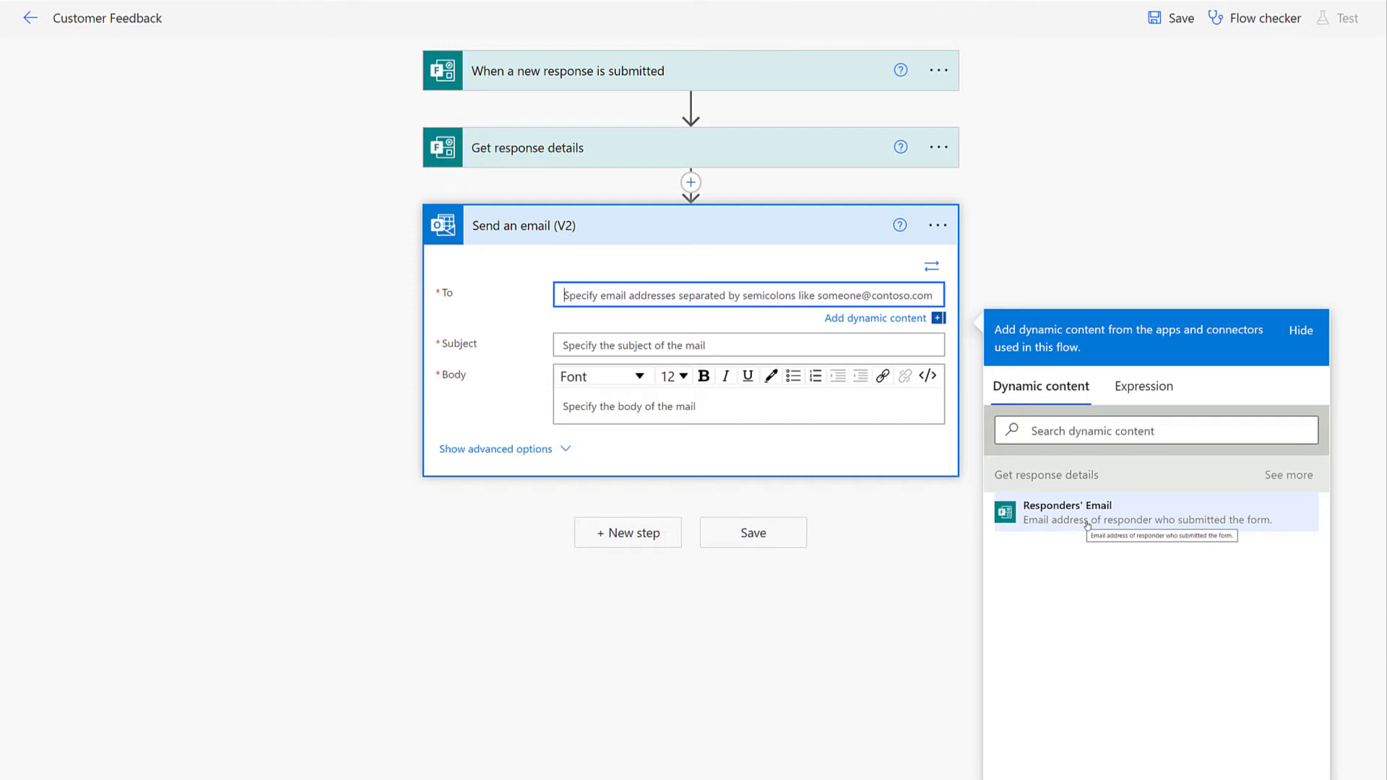
left_click(1087, 526)
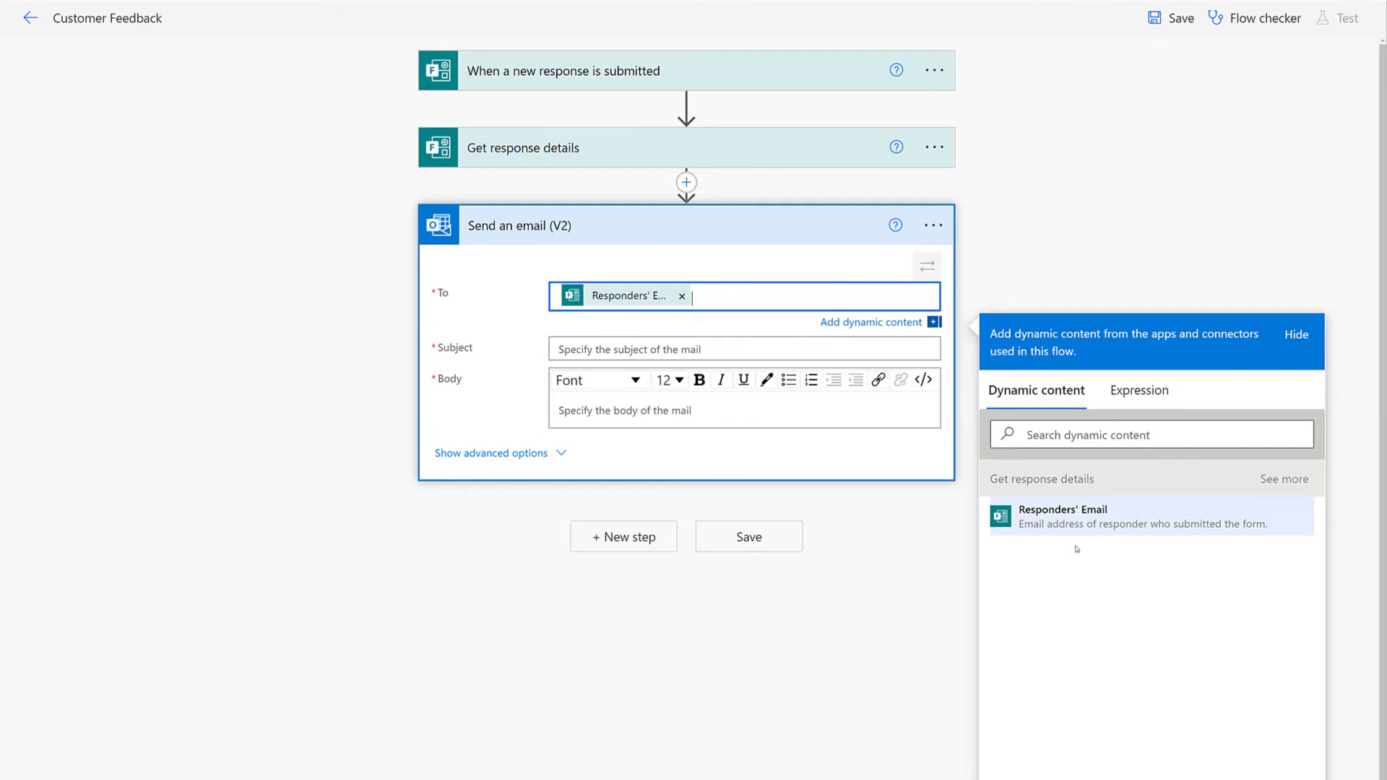
left_click(914, 609)
left_click(566, 332)
type("Customer Feedback")
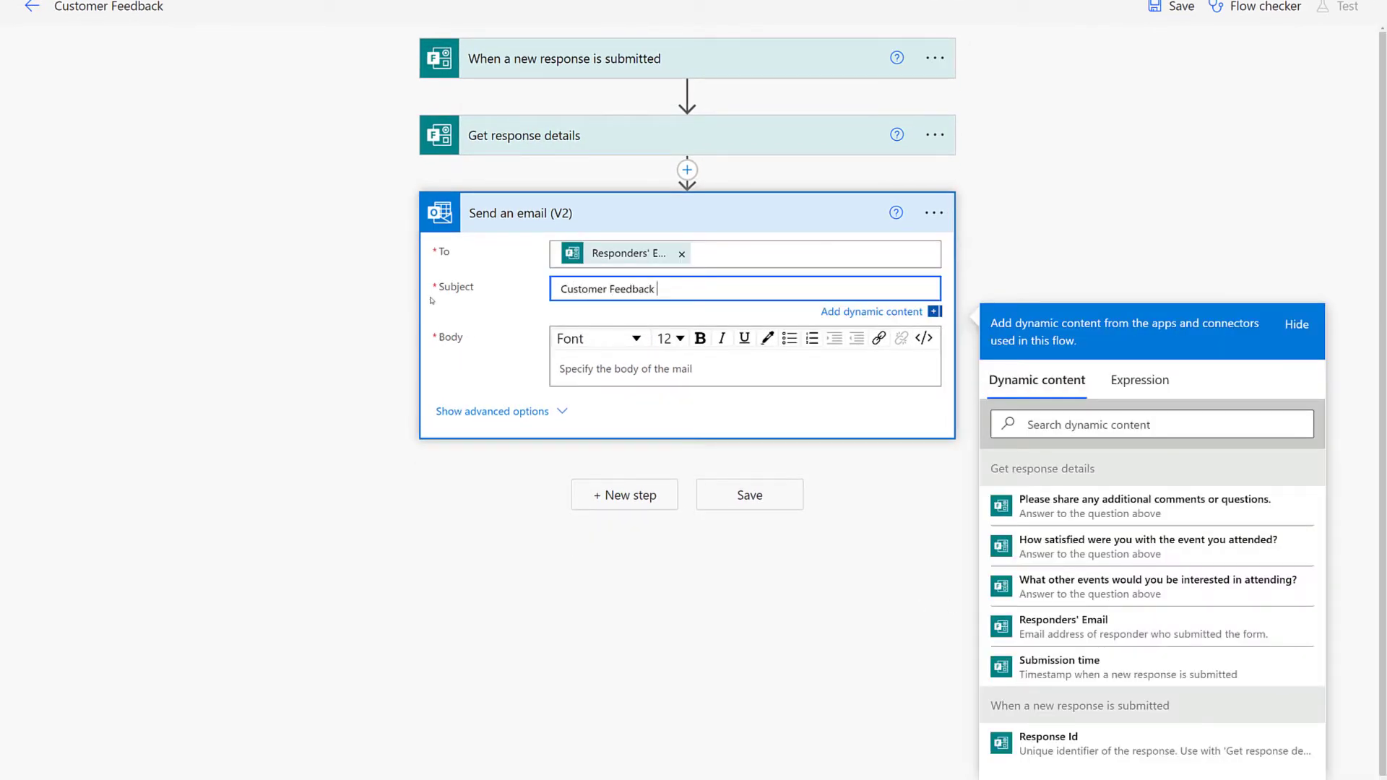
type(" Survey - Thank you for Responding")
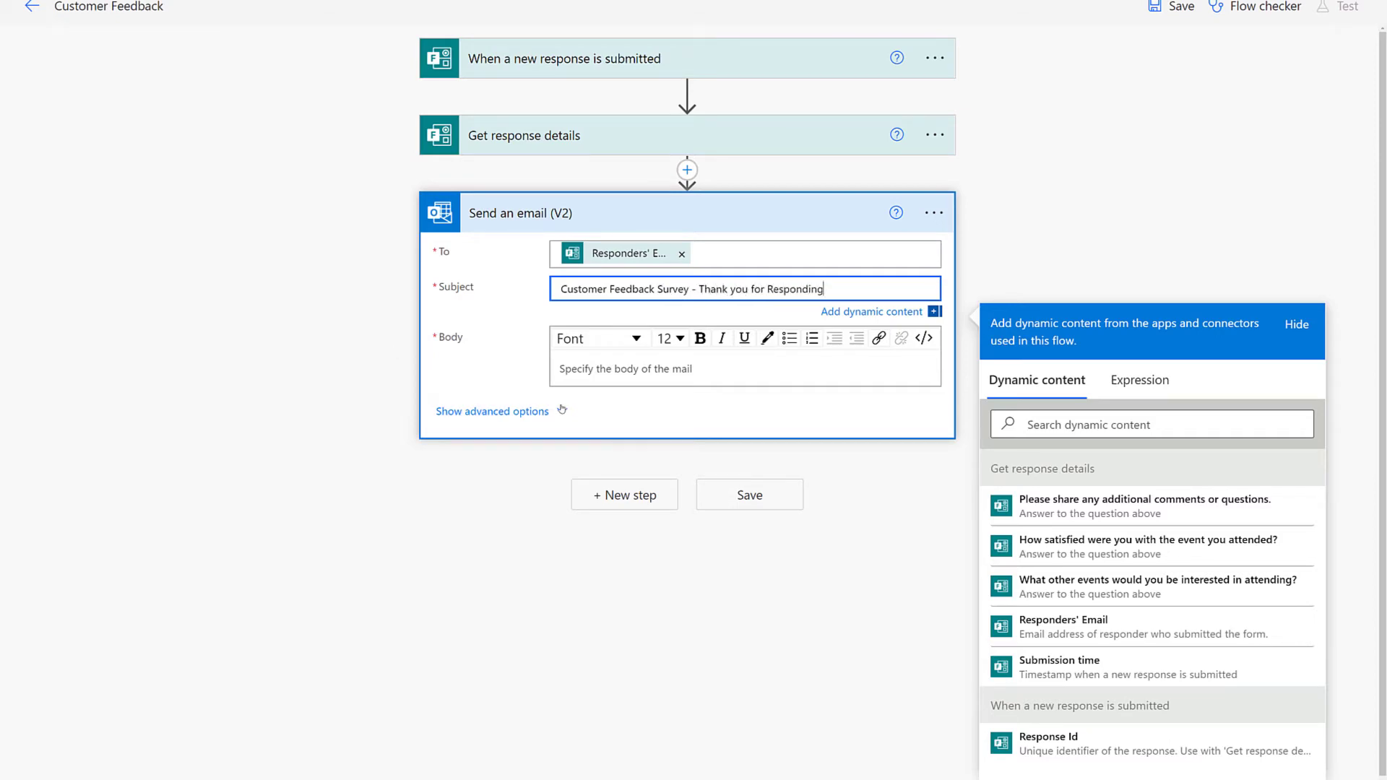
- Write the thank-you body and link 'Training Home Page' to the pasted URL, opening in a new window
left_click(580, 369)
type("Thank you for completing the cus")
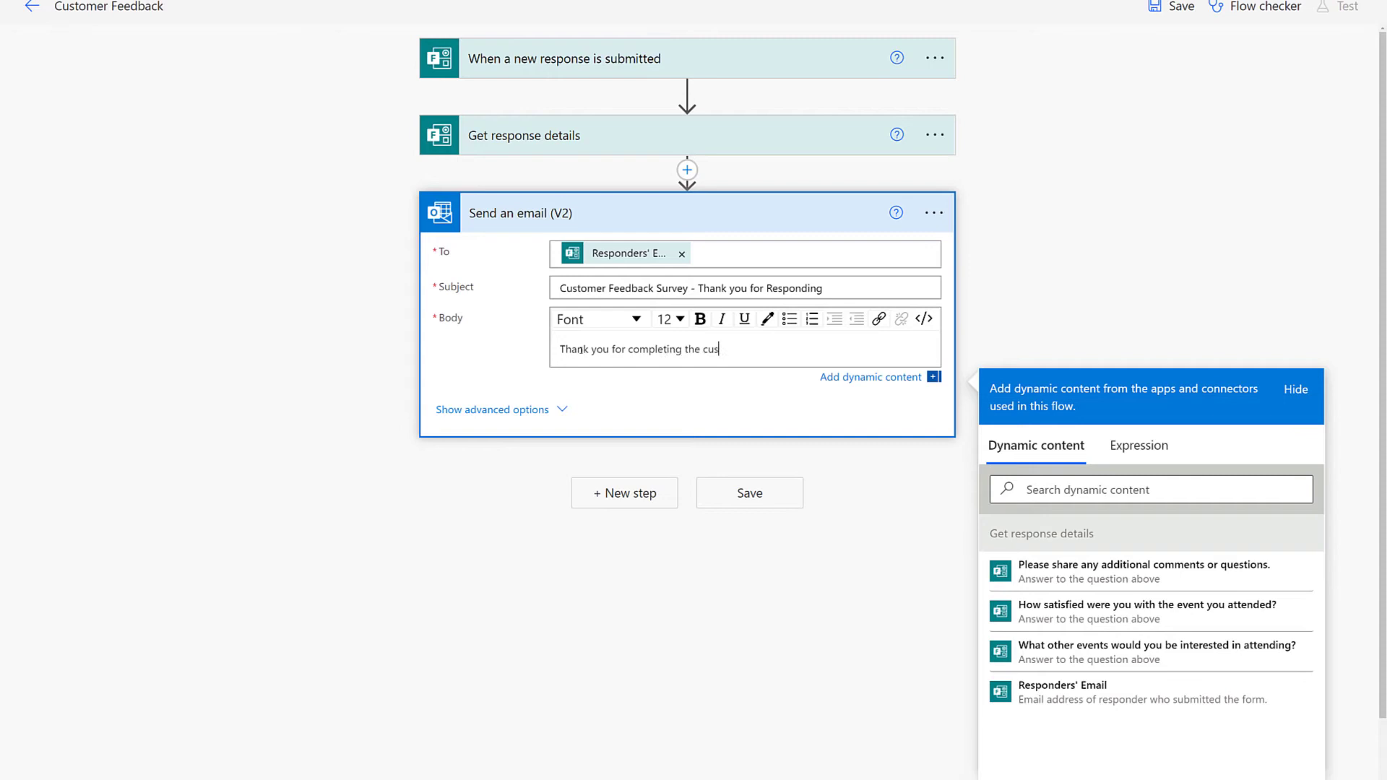
type("tomer satisification survey. Please see the links")
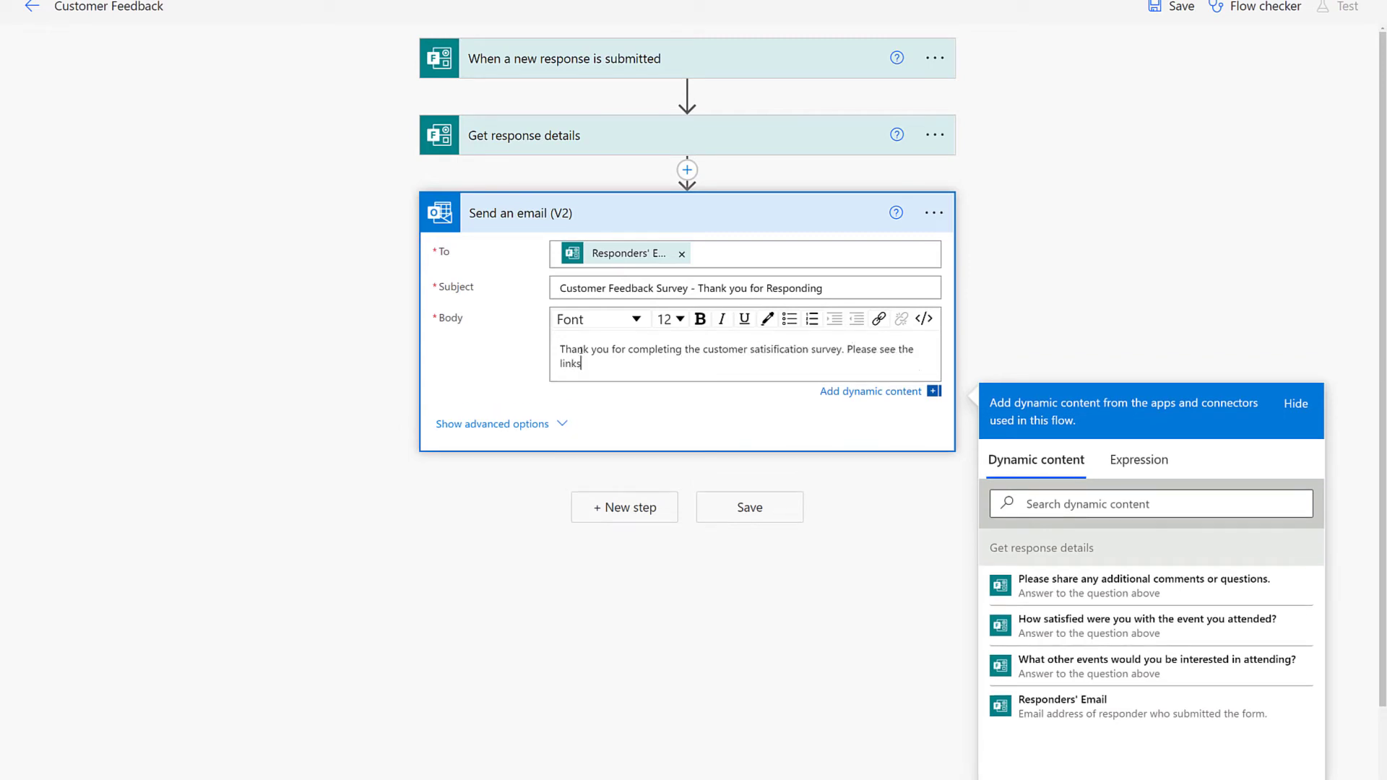
type(" below tor a copy of the materi")
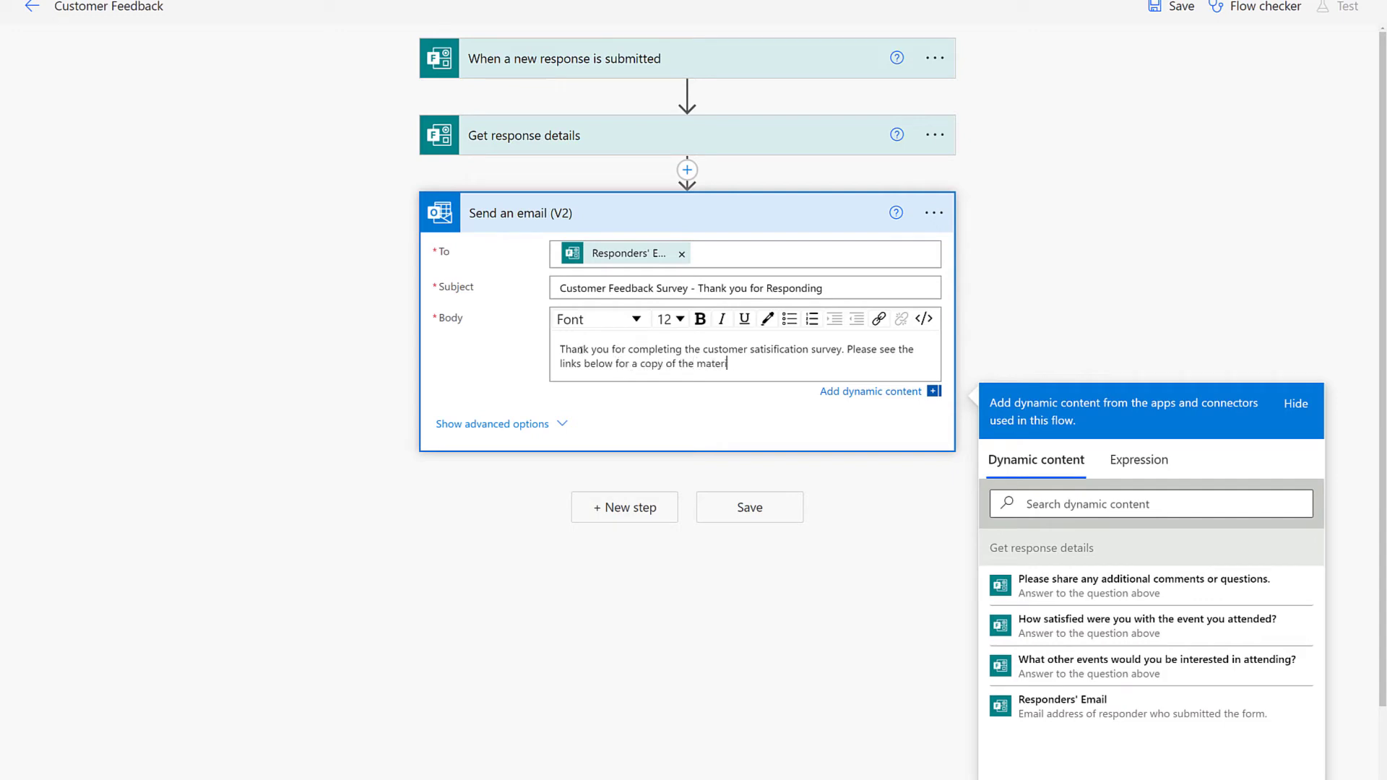
type("als discussed in the presentation.")
key("Return")
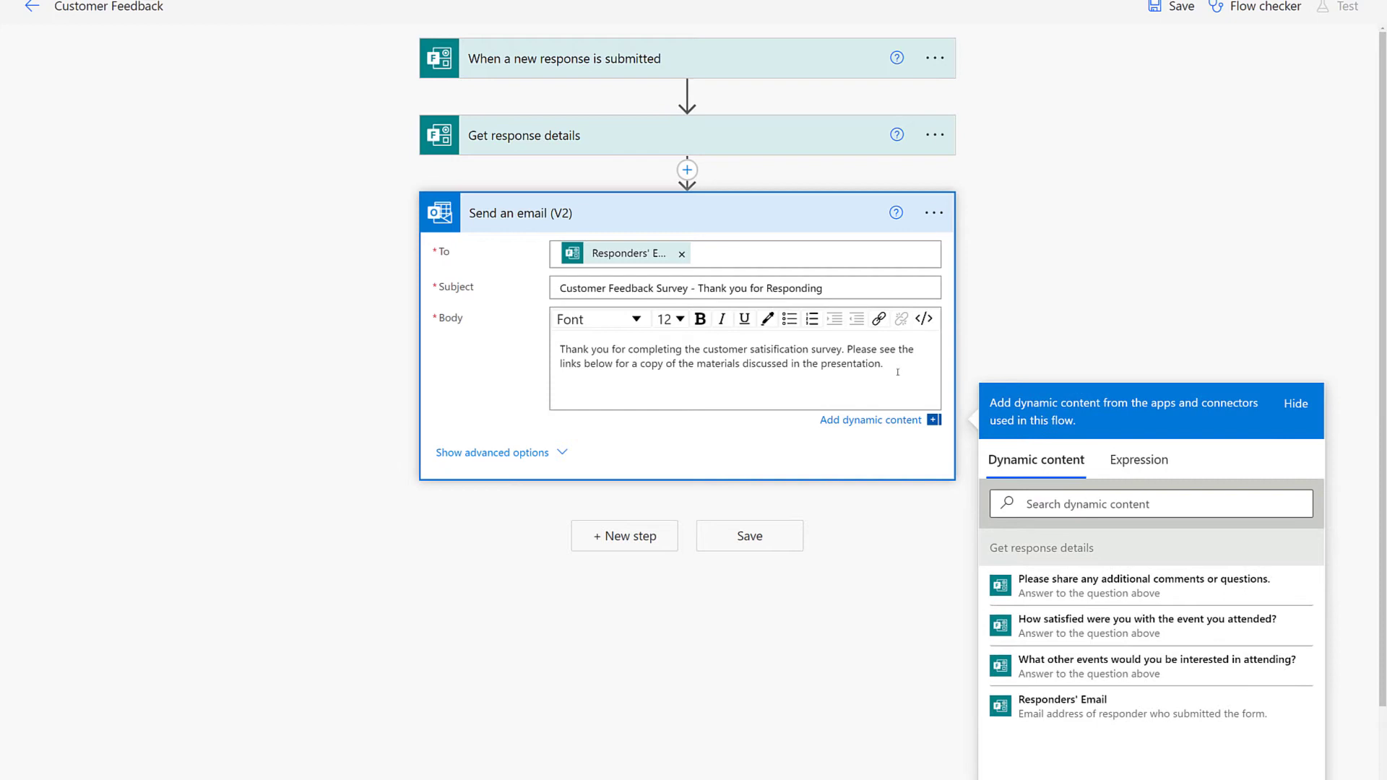
key("Return")
type("Training Home Page")
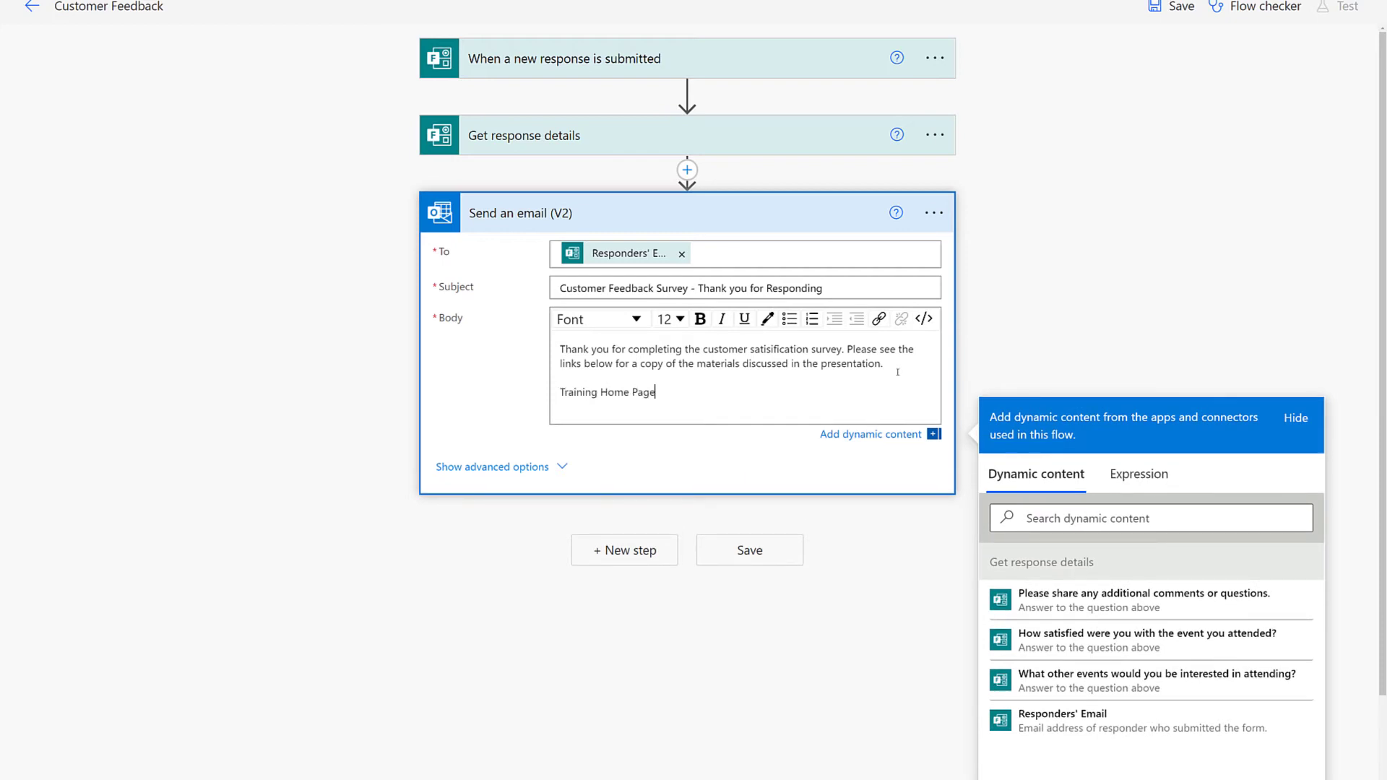
left_click_drag(656, 392, 572, 414)
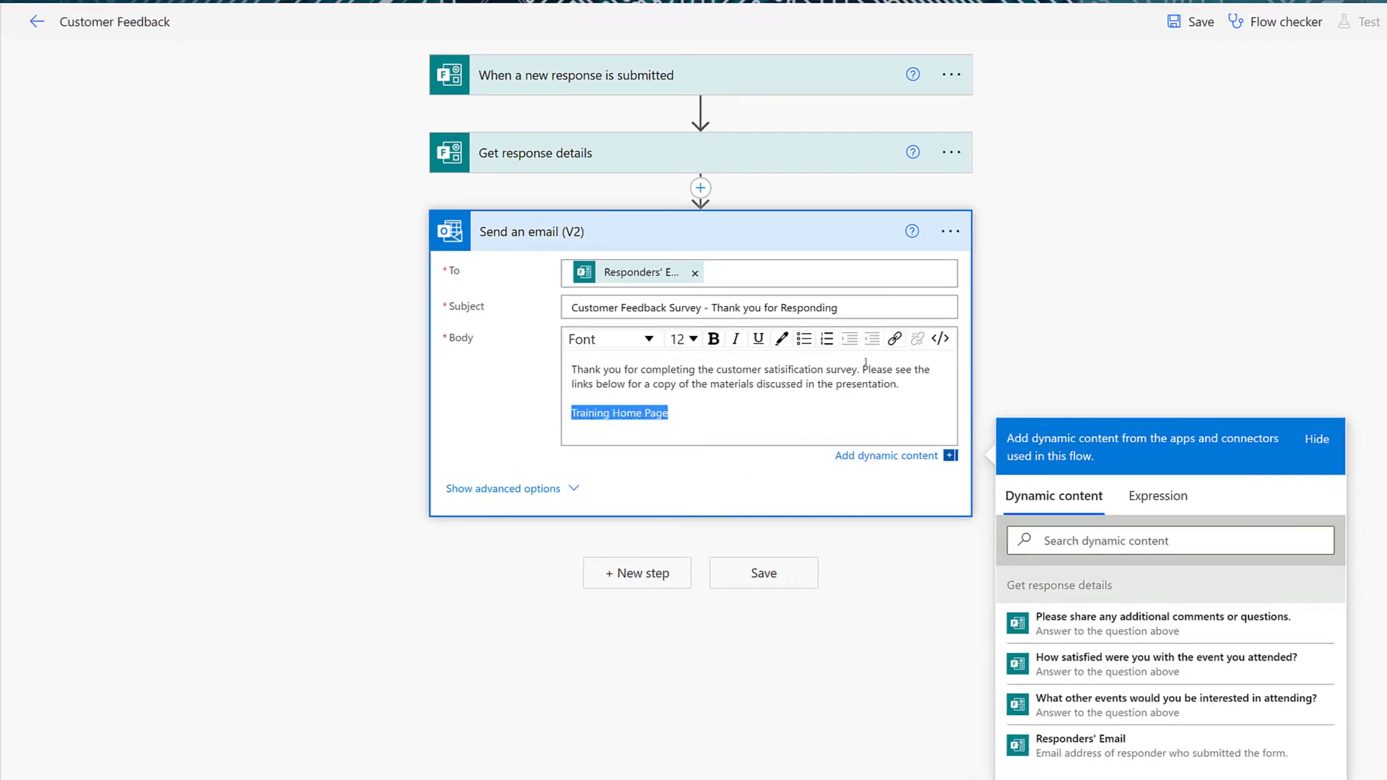
left_click(896, 340)
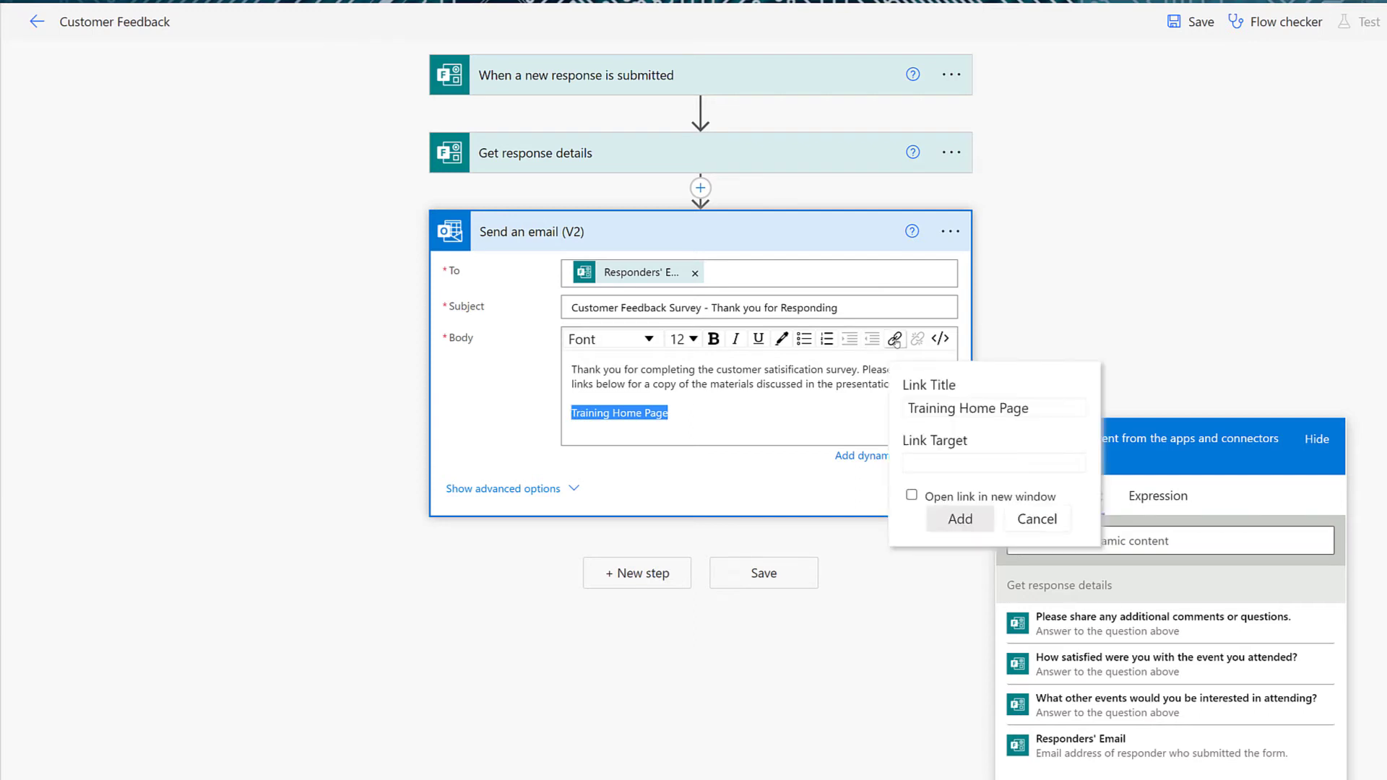
left_click(921, 467)
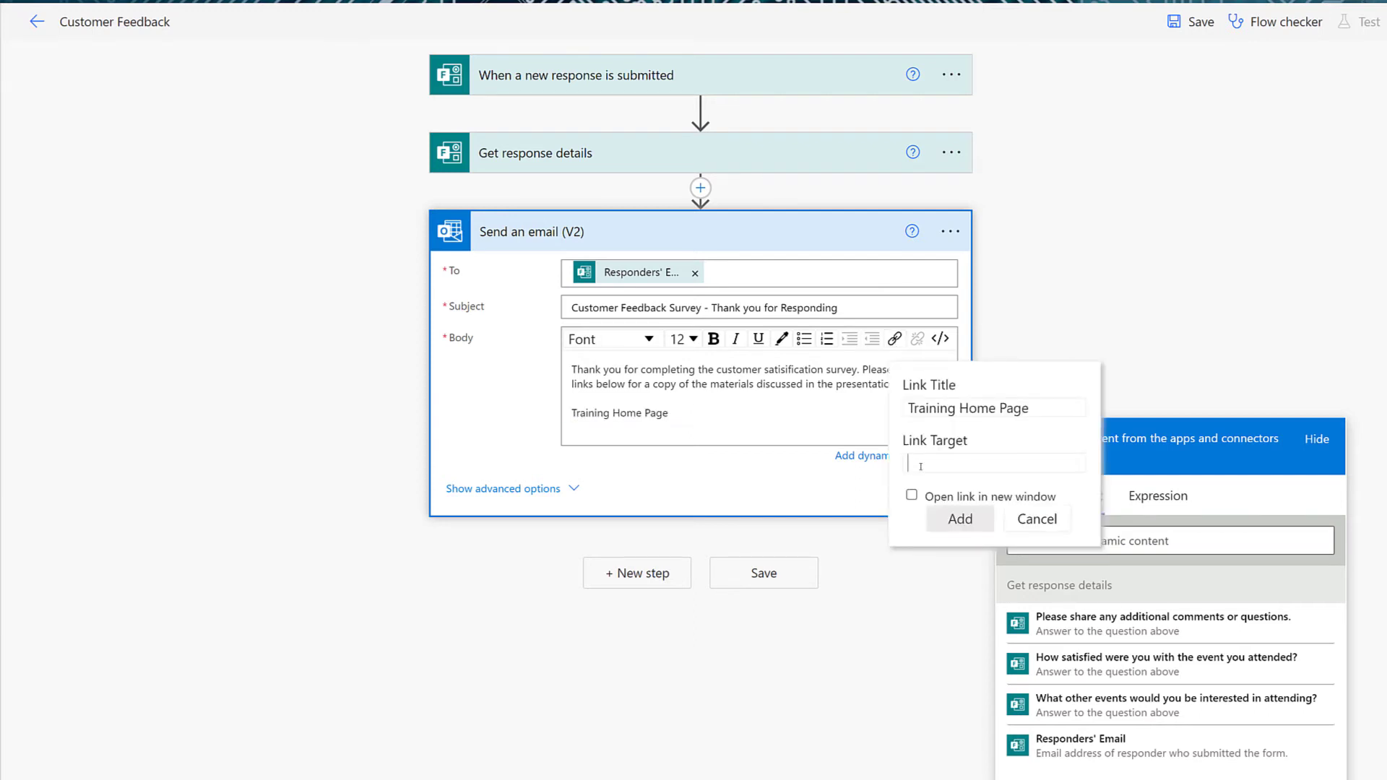
type("M365 Information Hub - Home (sharepoint.com)")
left_click(912, 495)
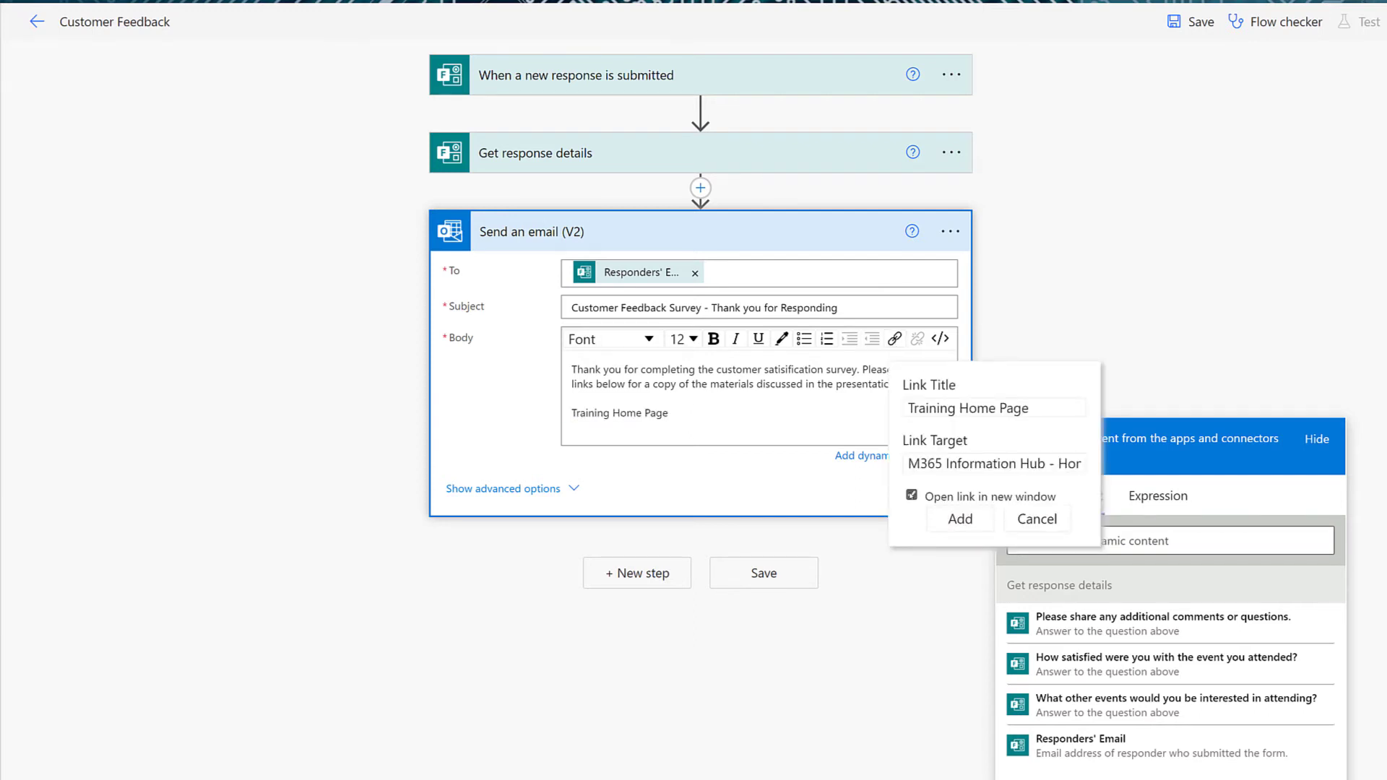
left_click(951, 524)
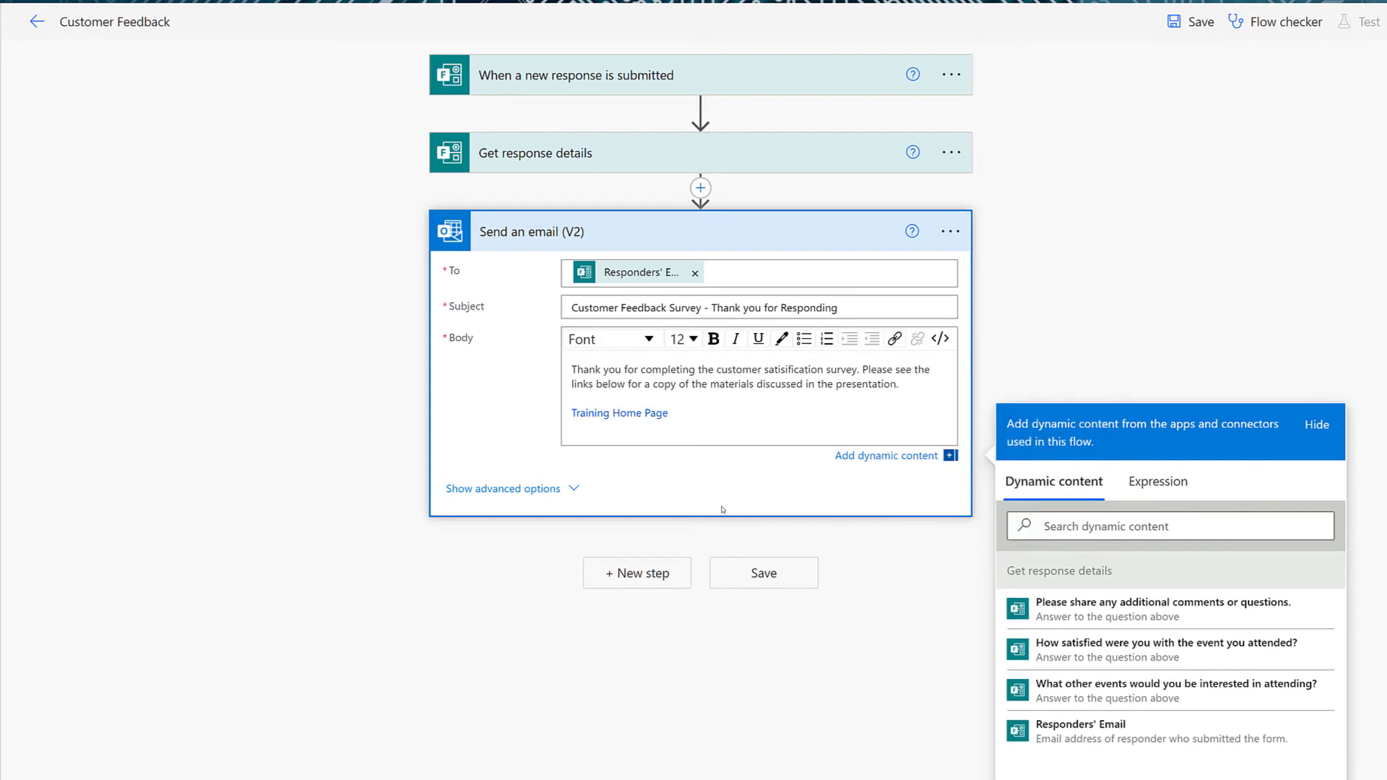
left_click(482, 426)
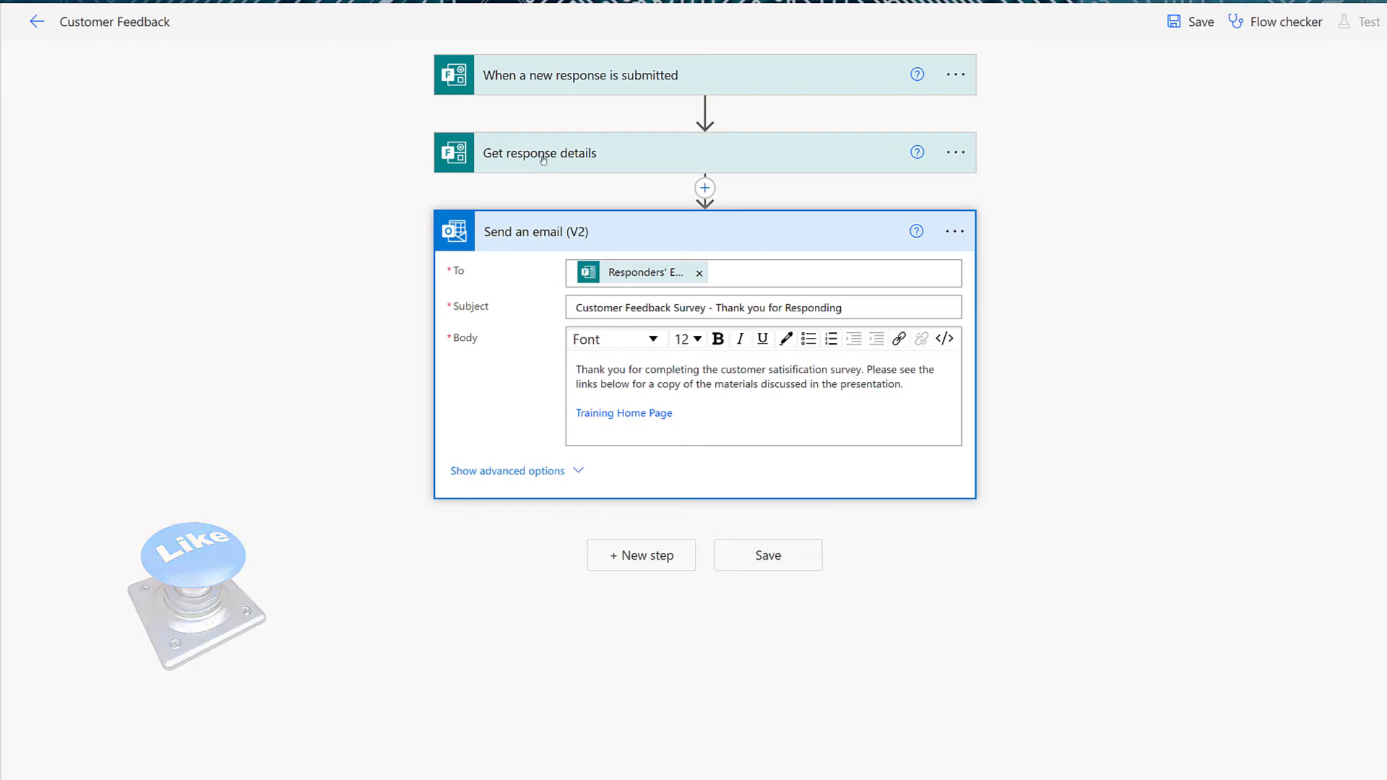
- Add a parallel branch beside Send an email (V2) under Get response details
left_click(708, 190)
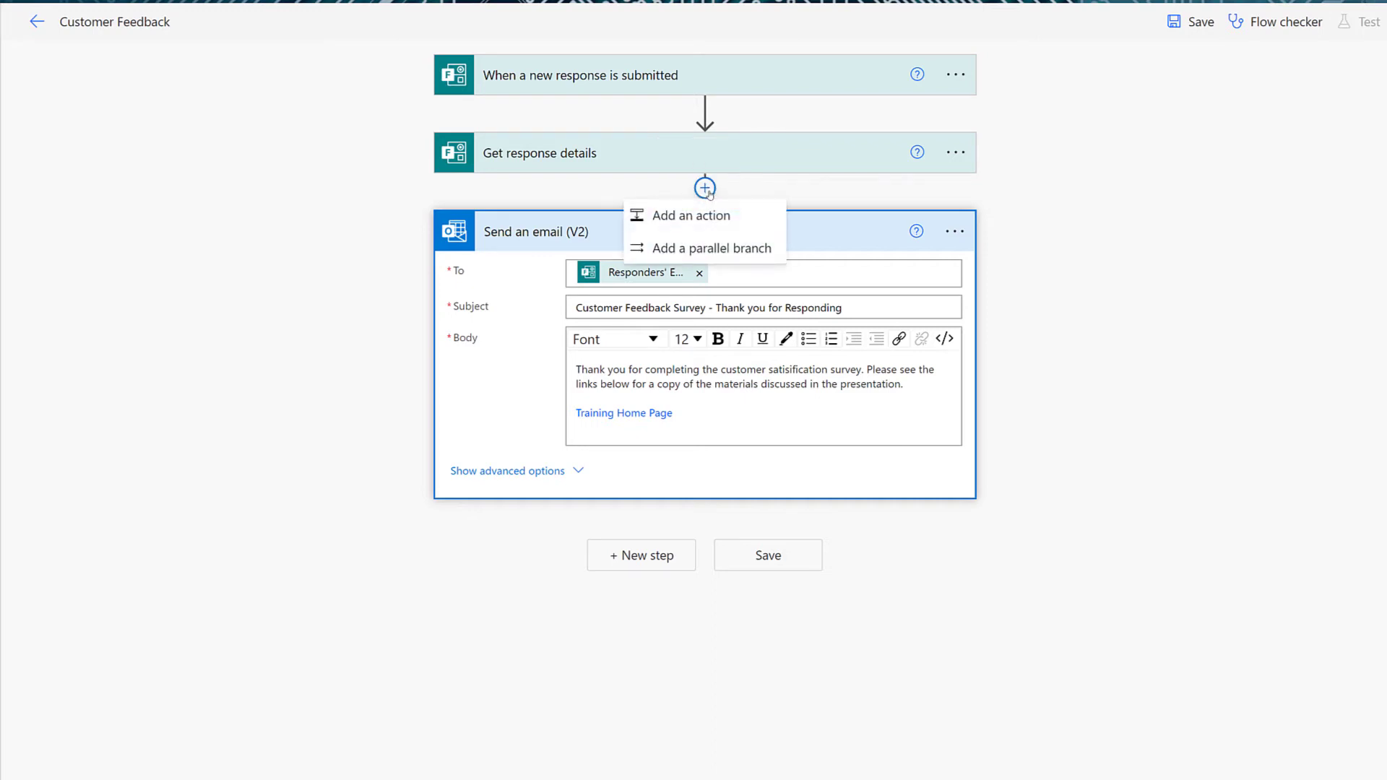
left_click(714, 249)
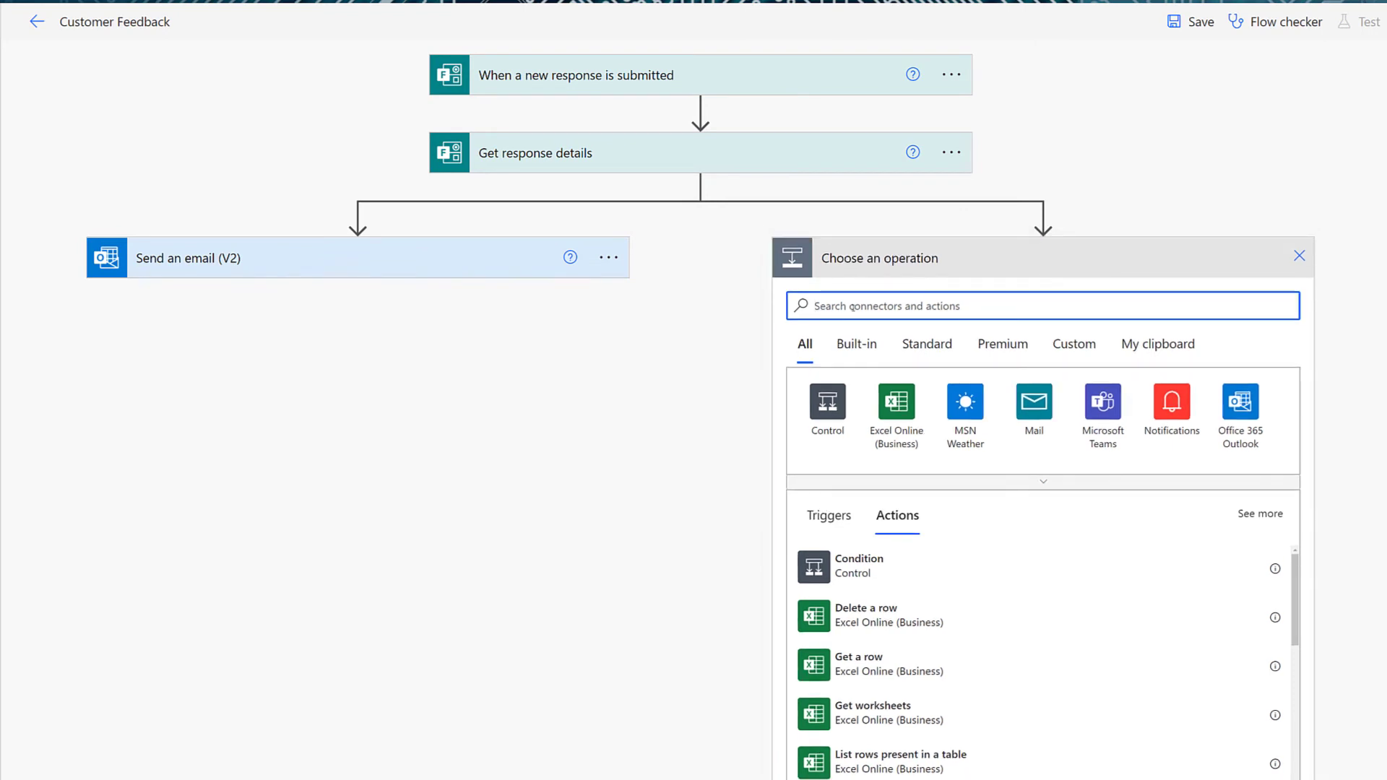
- Add a Condition checking whether the satisfaction question's answer is equal to 'Very dissatisfied'
left_click(831, 408)
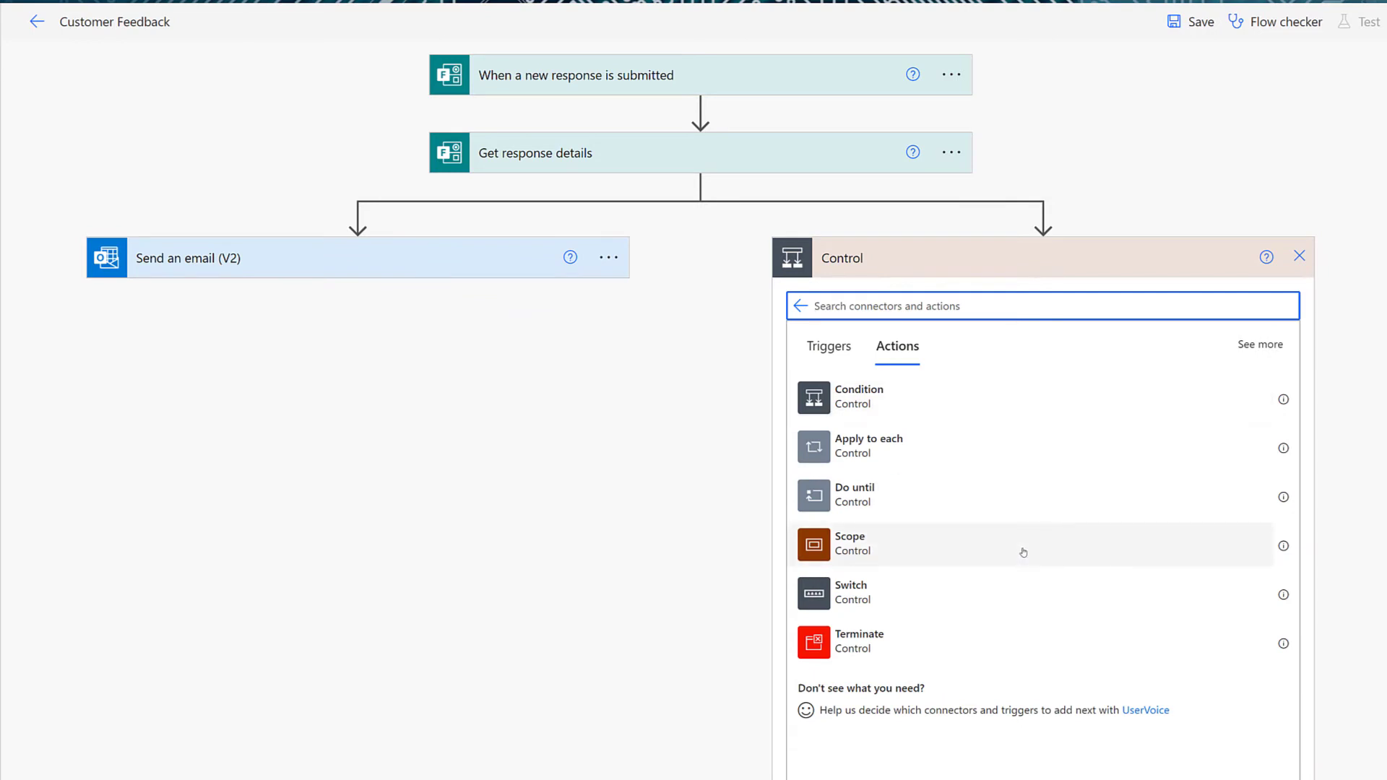
left_click(863, 405)
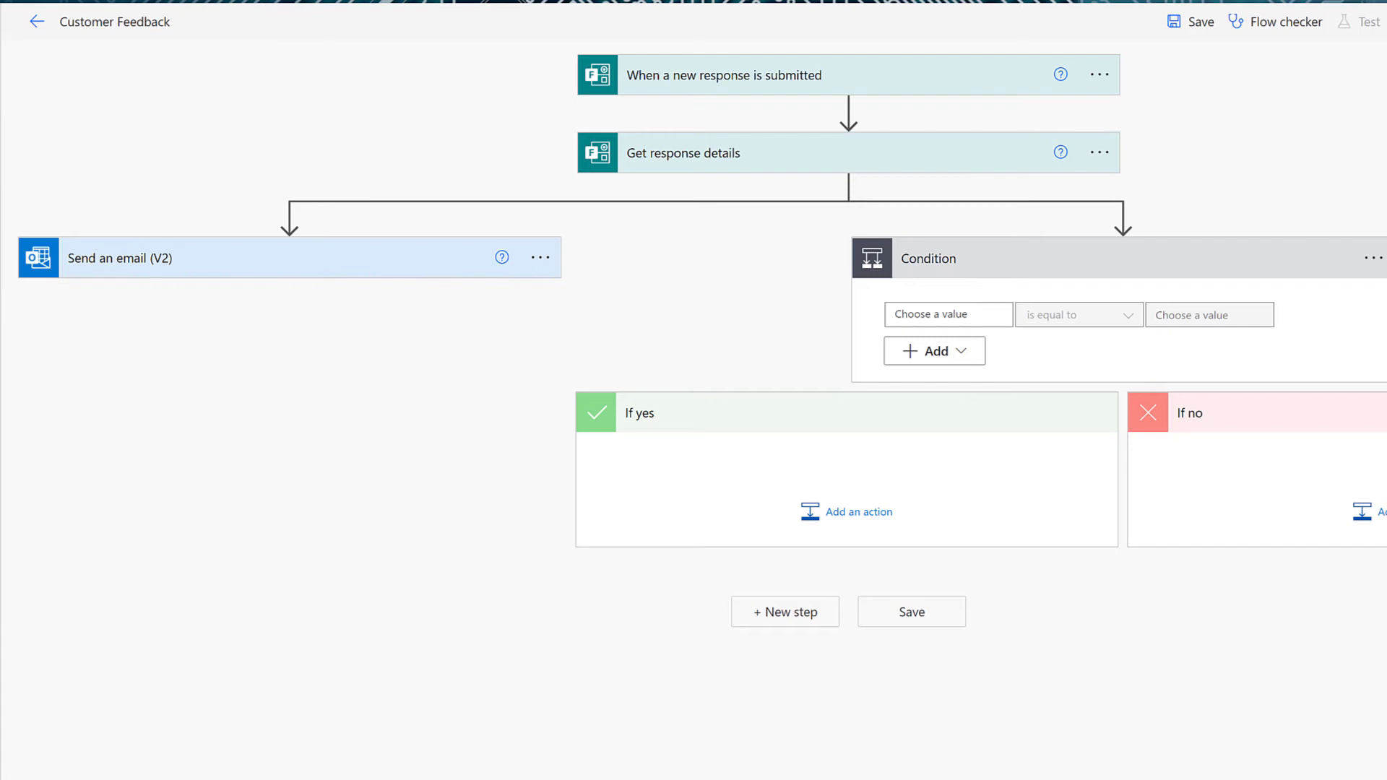
left_click(935, 317)
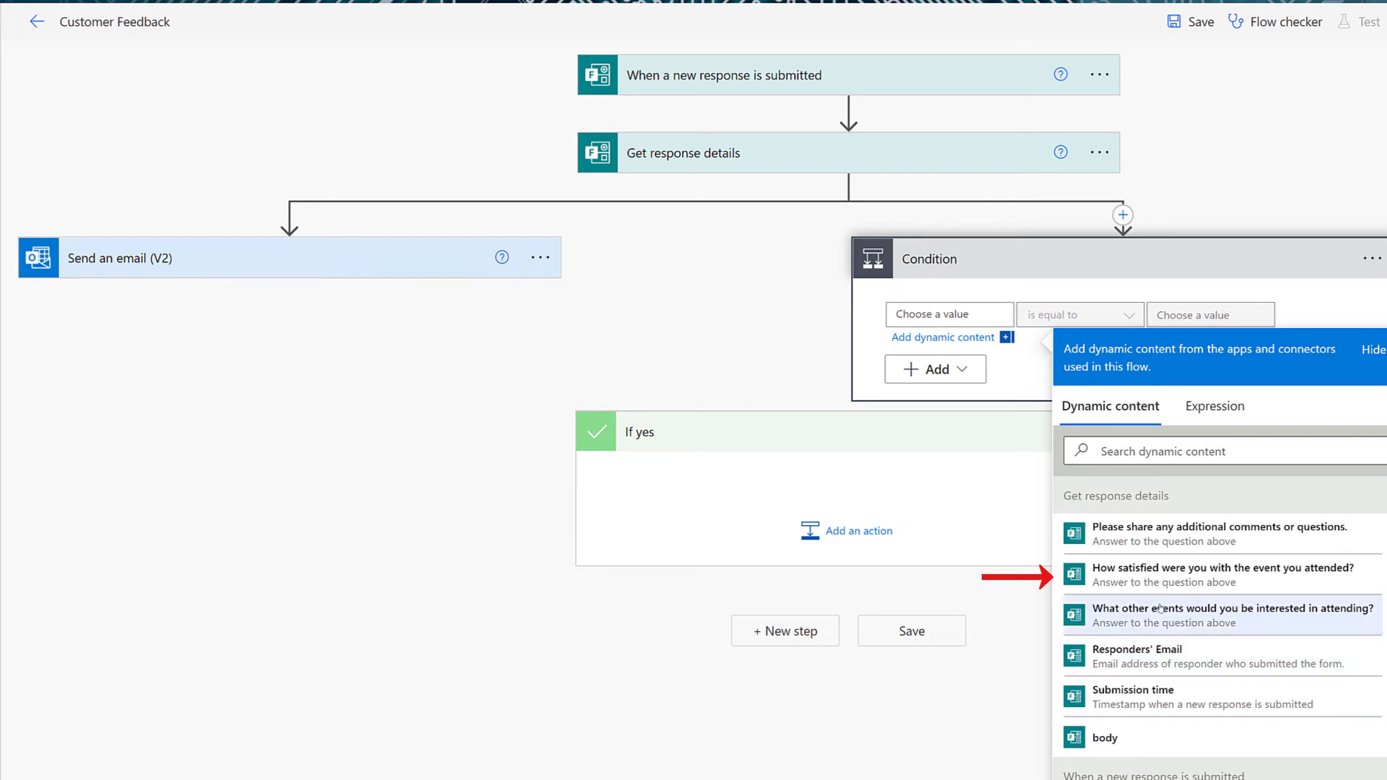
left_click(1157, 585)
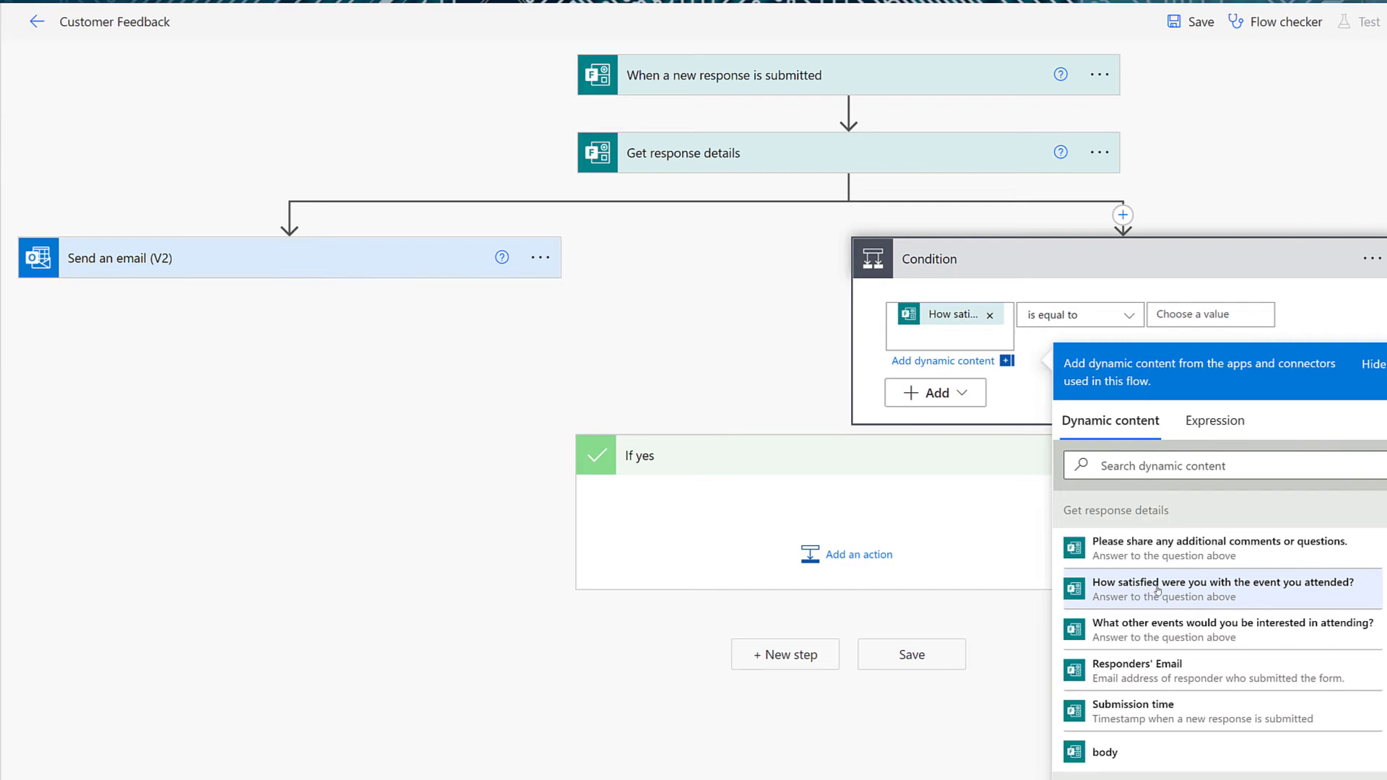
left_click(1179, 316)
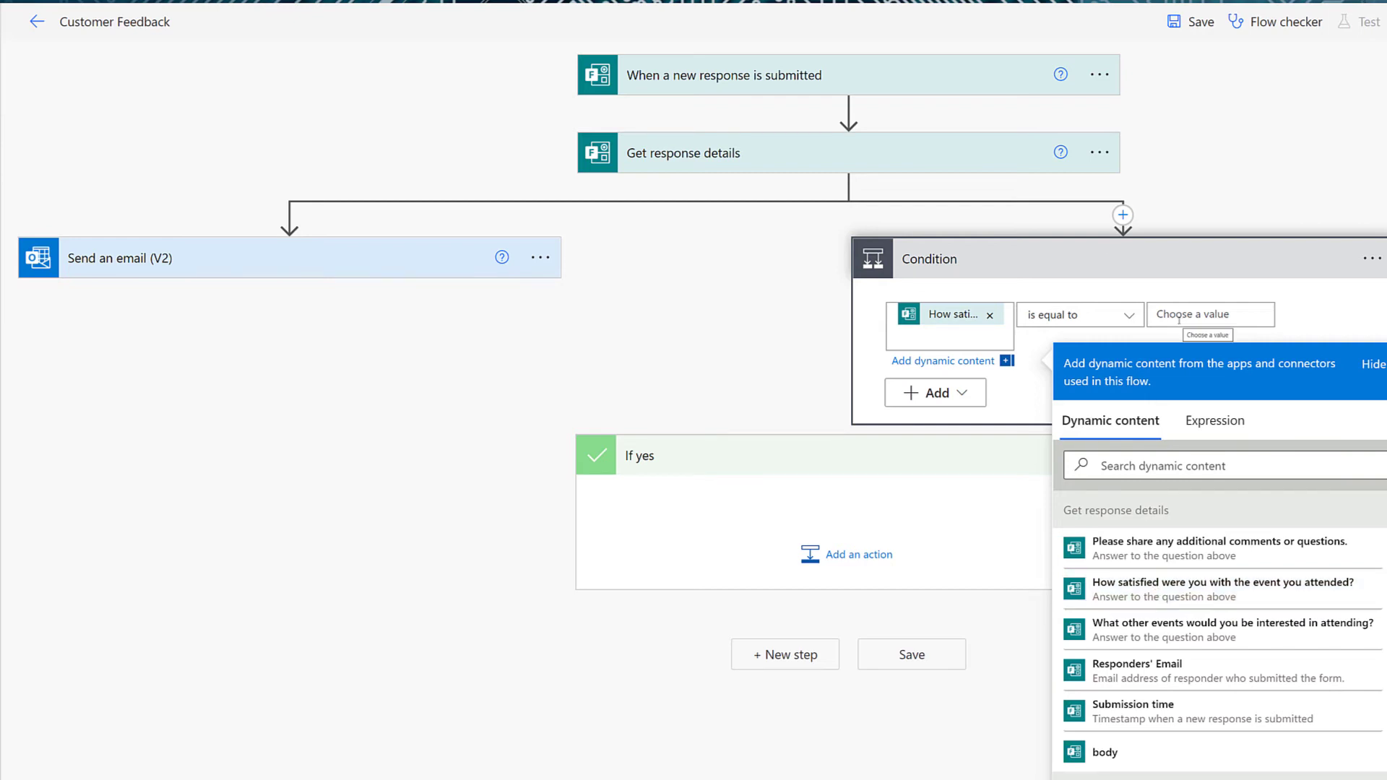
type("Very ")
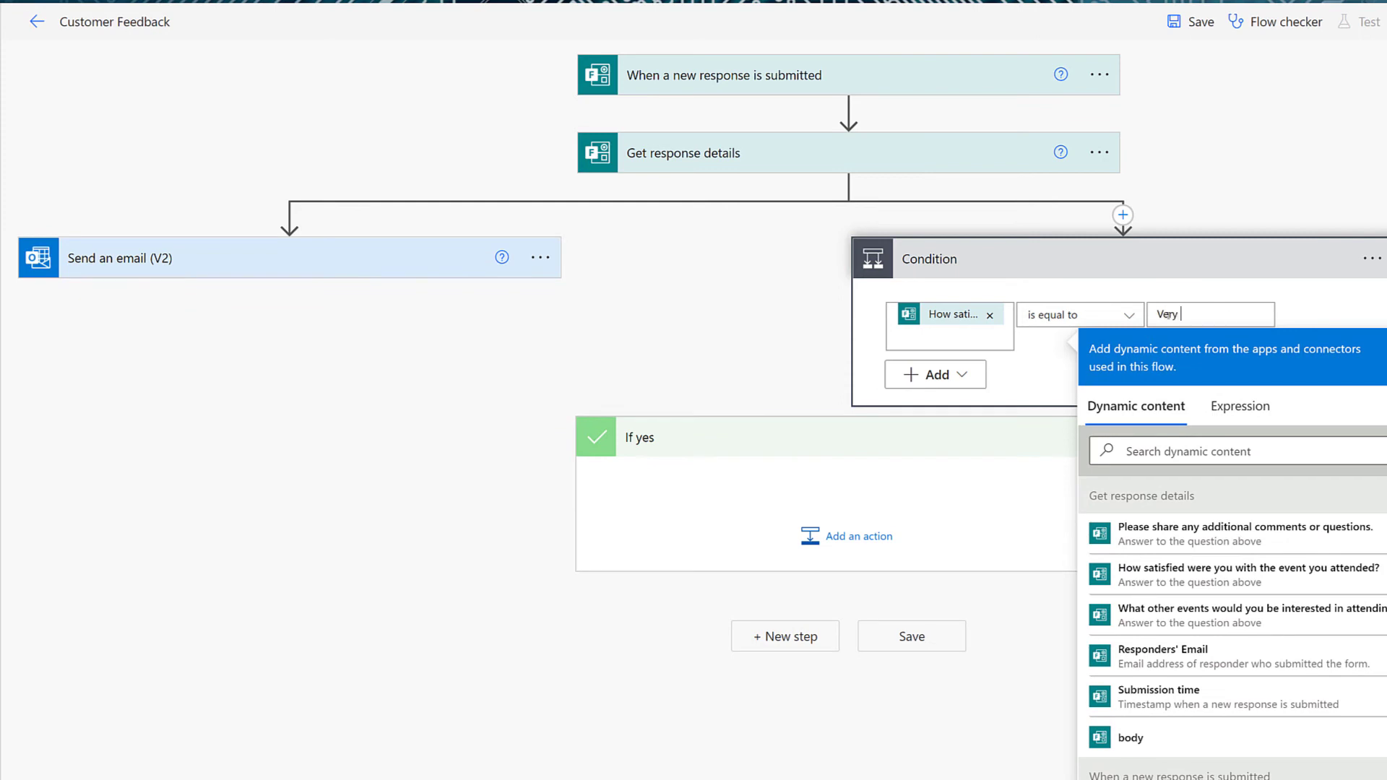
type("dissatisified")
key("Tab")
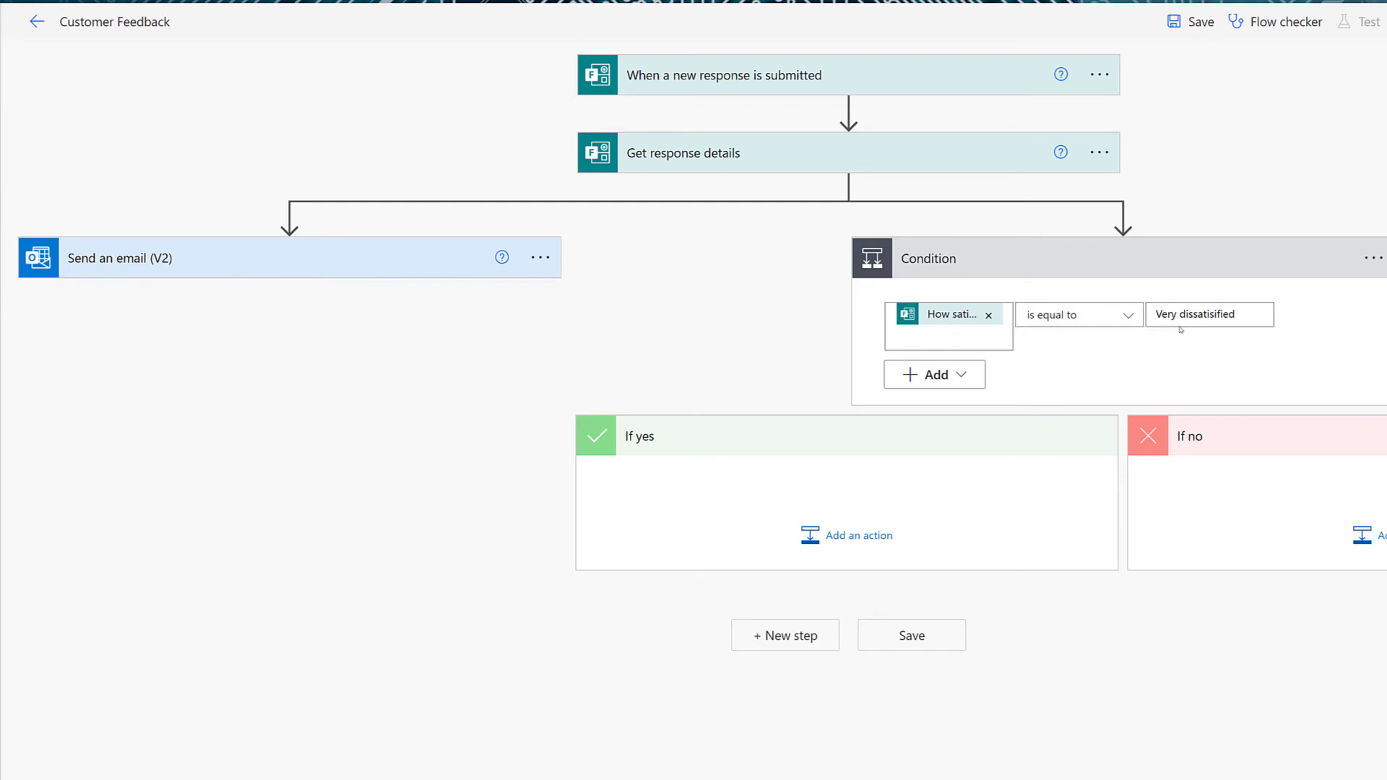
- Under If yes, add Send an email (V2) to the organizer, subject 'Event Response - Attention Required'
left_click(847, 536)
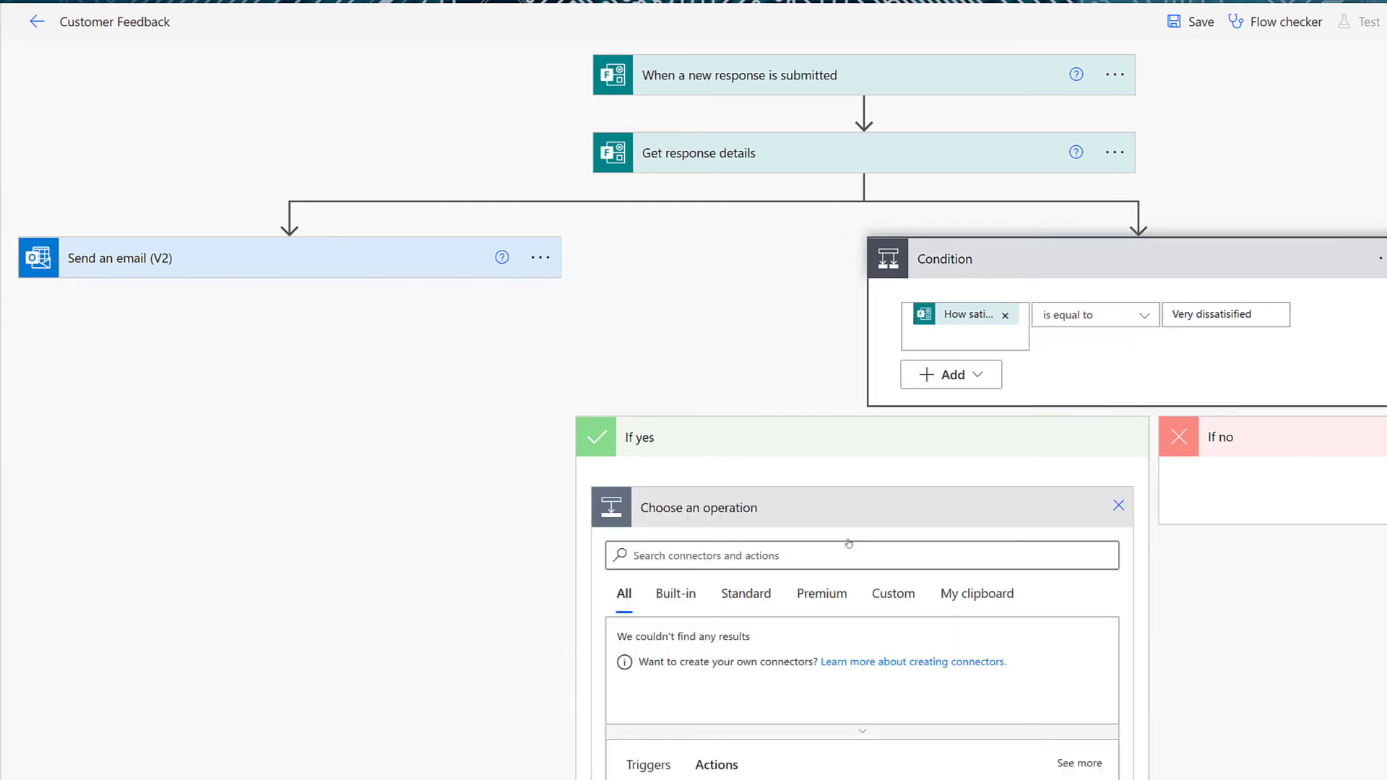
type("send email")
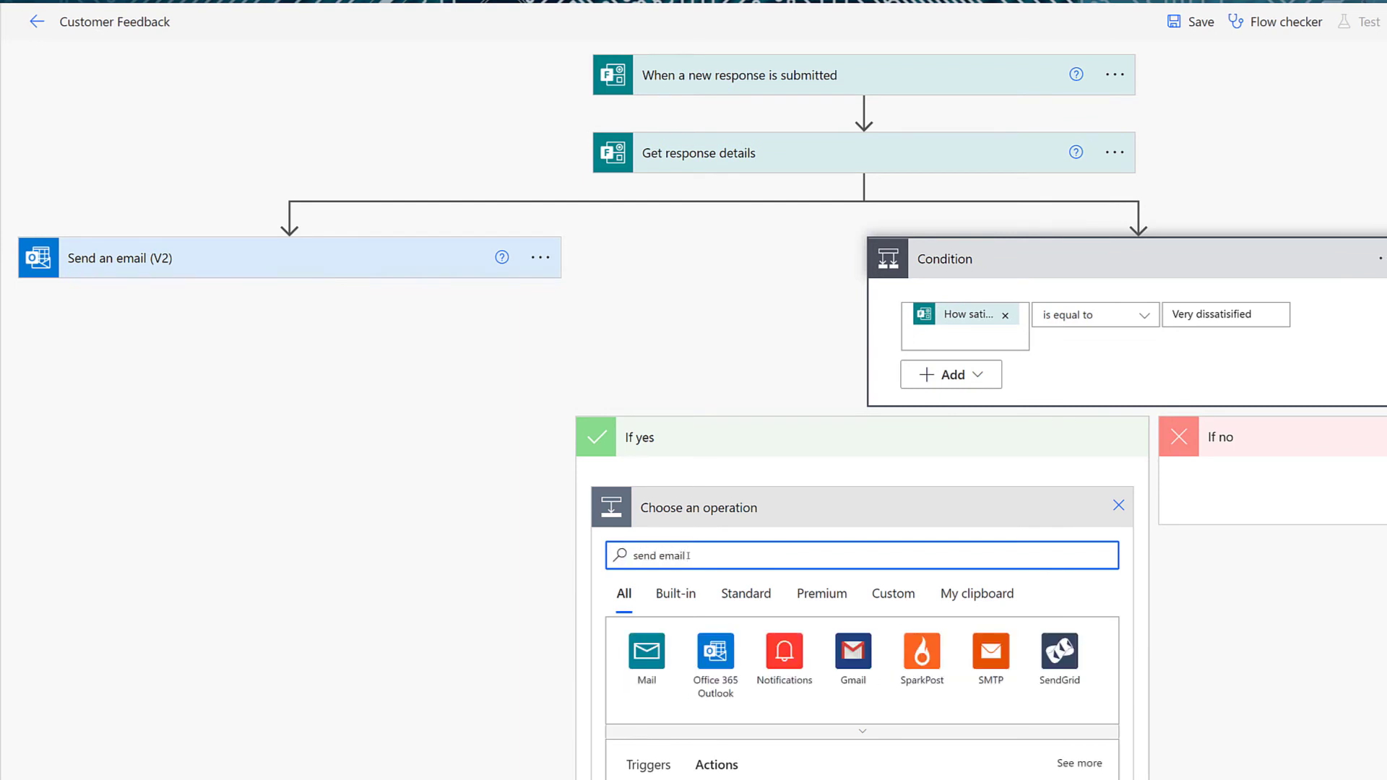
scroll(686, 506, "down", 5)
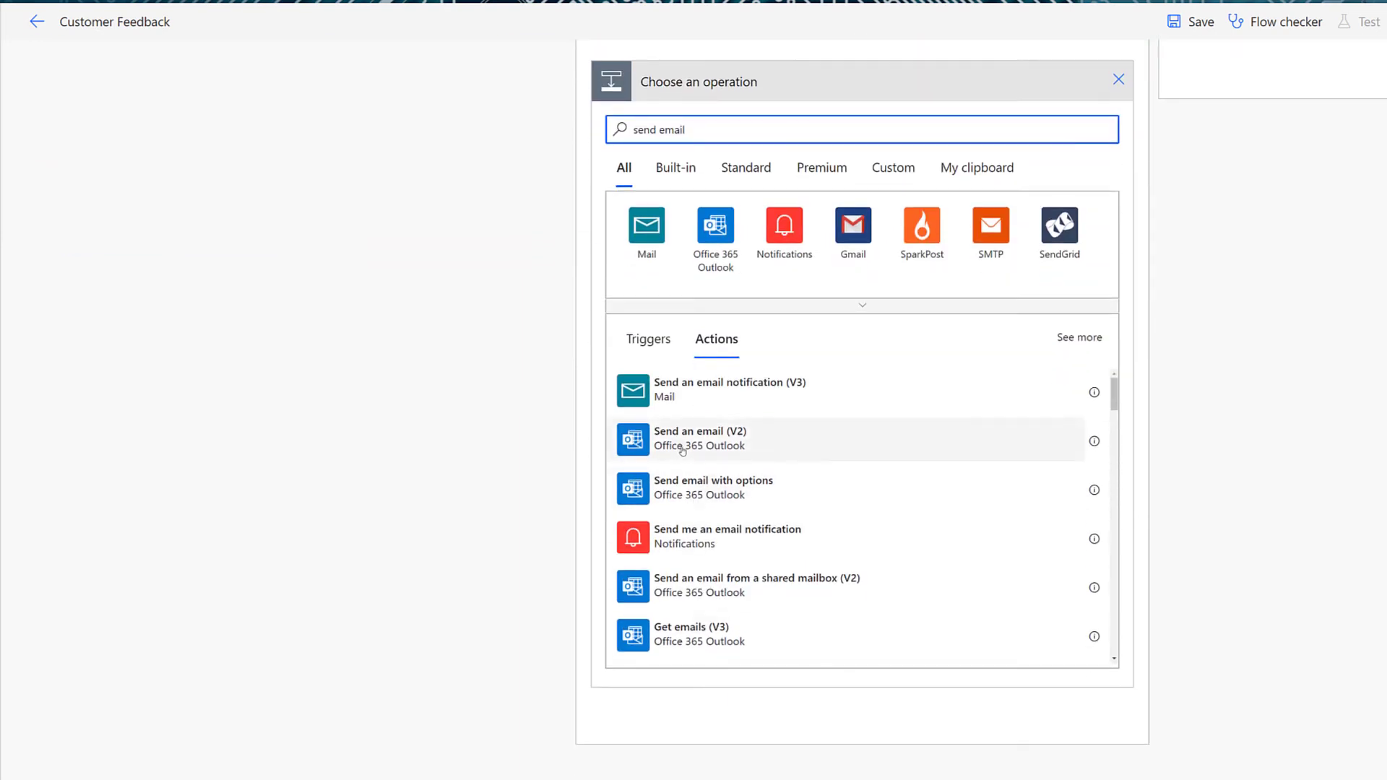
left_click(682, 452)
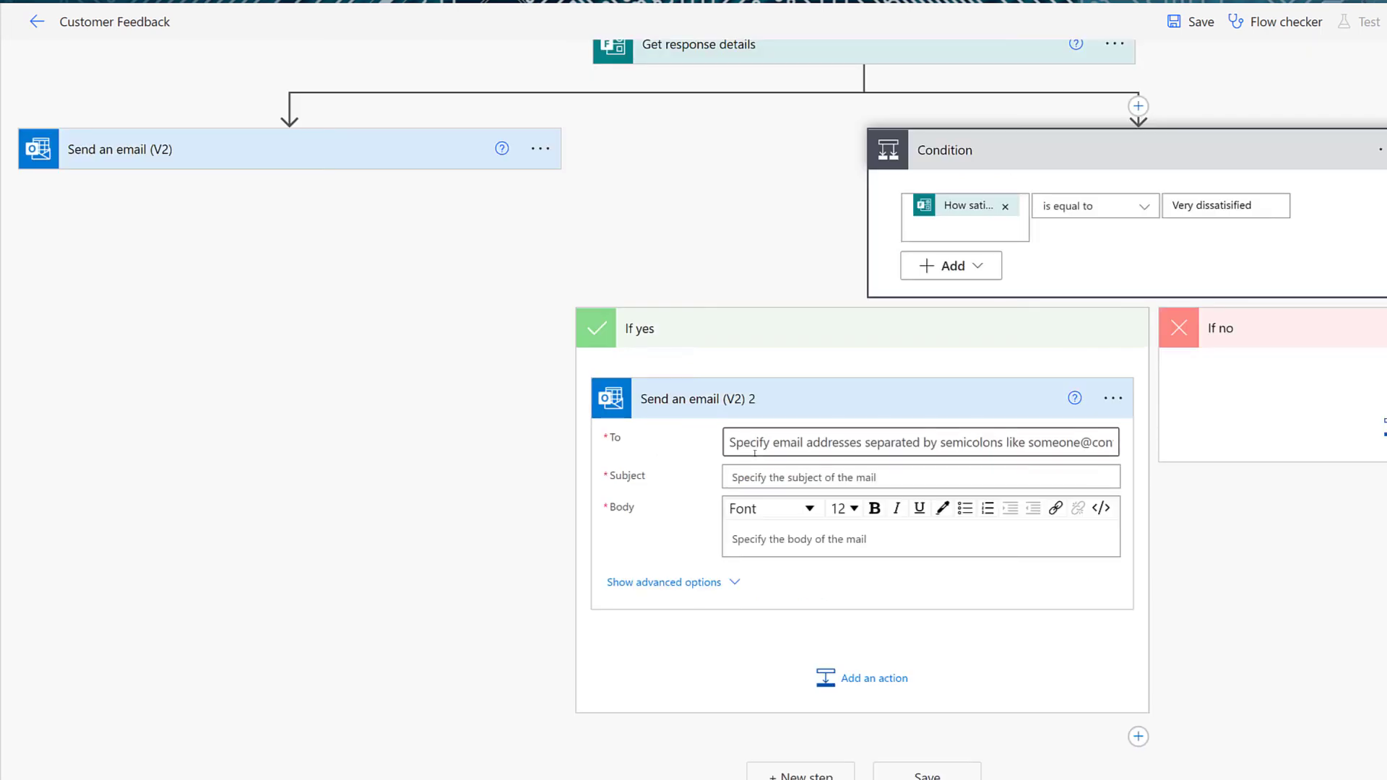
left_click(753, 443)
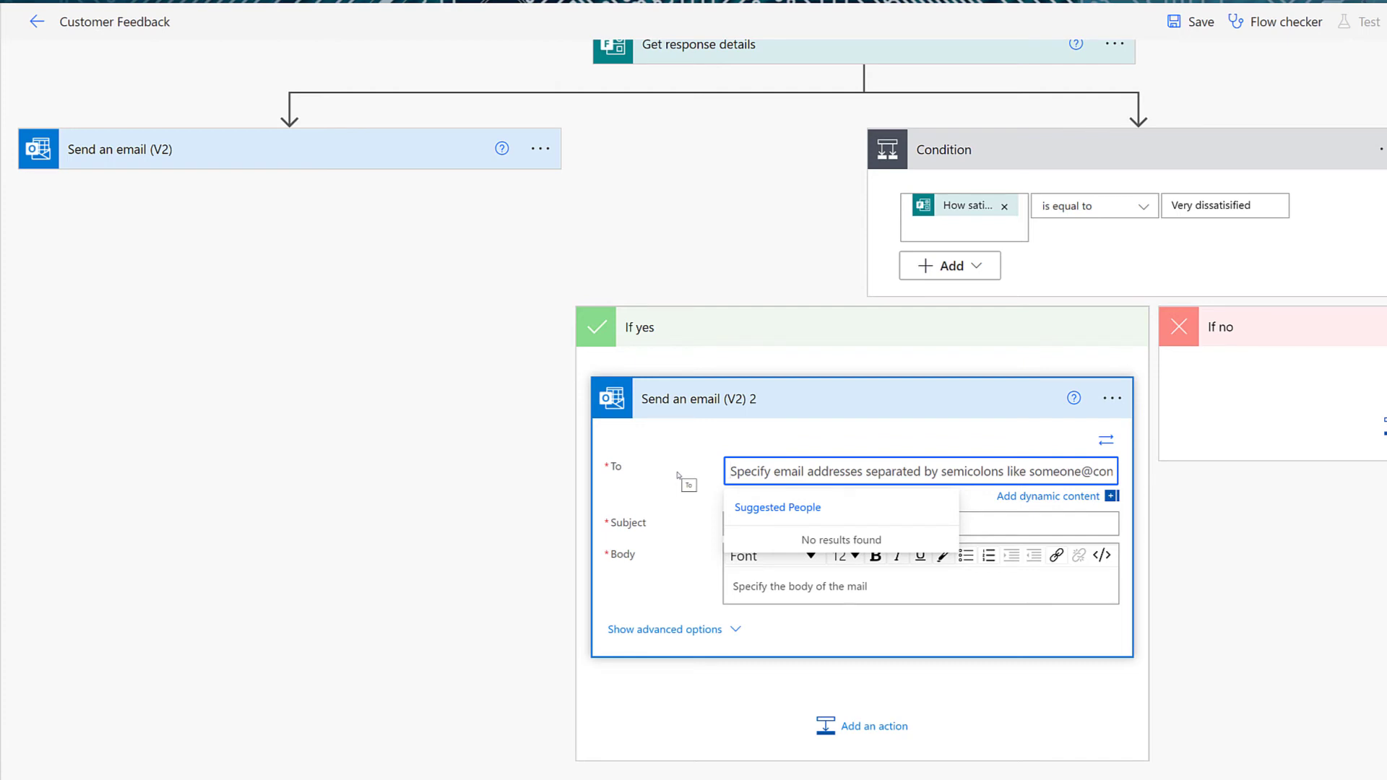
type("heather")
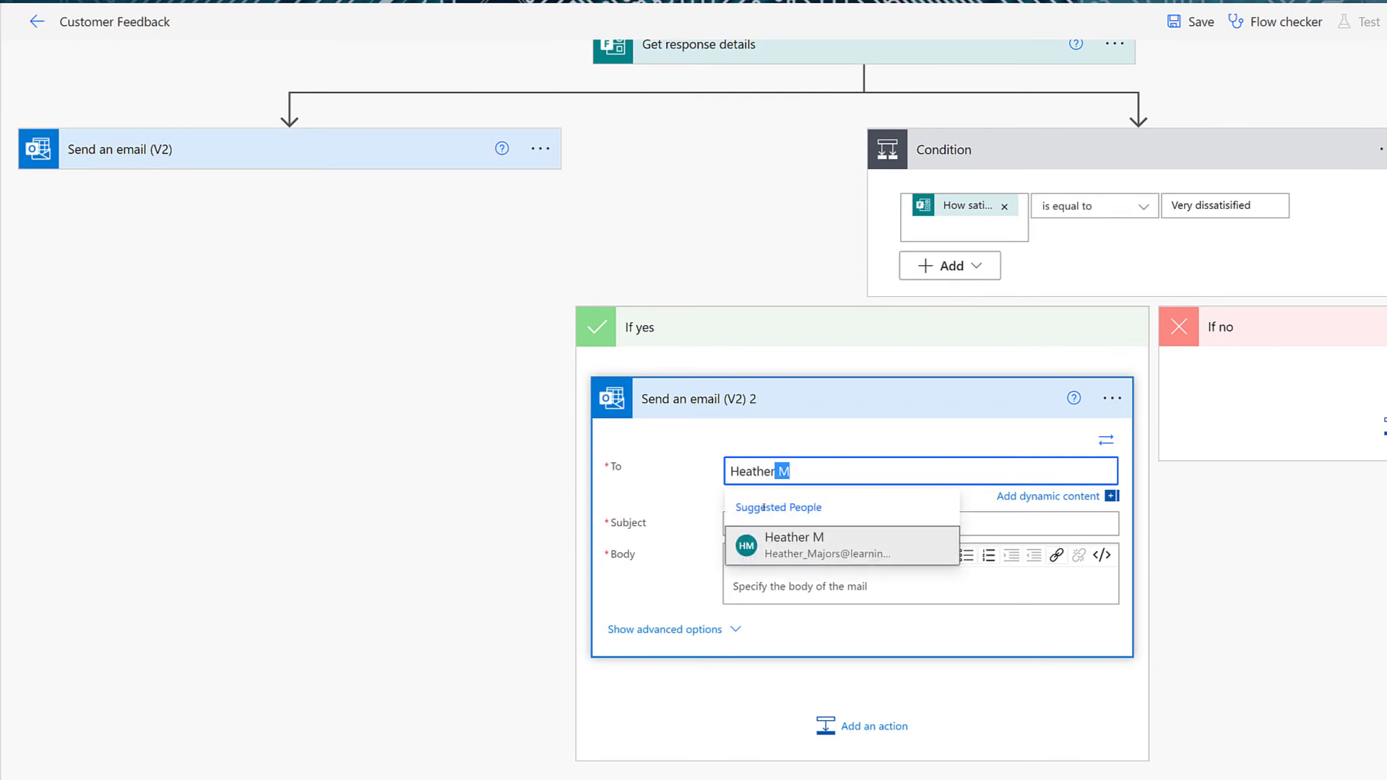
left_click(805, 550)
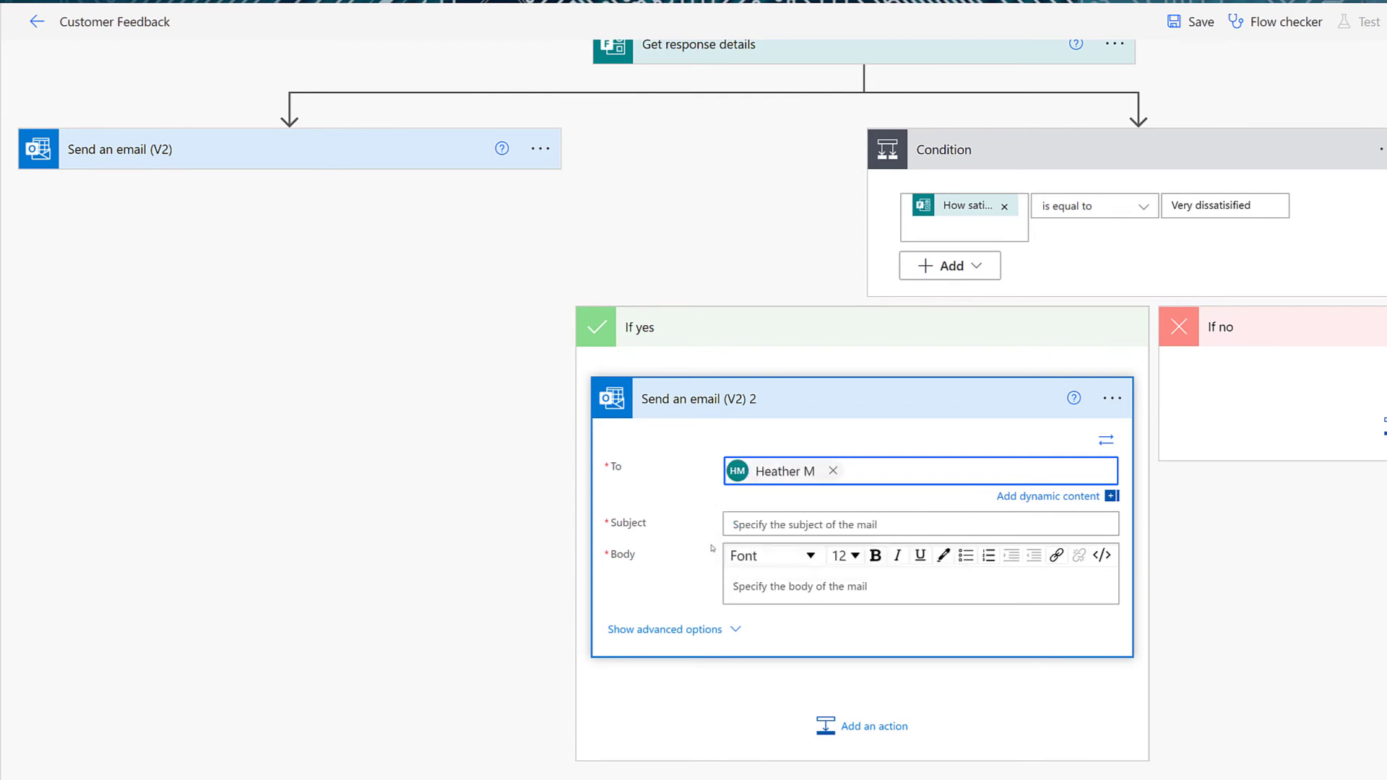
left_click(750, 526)
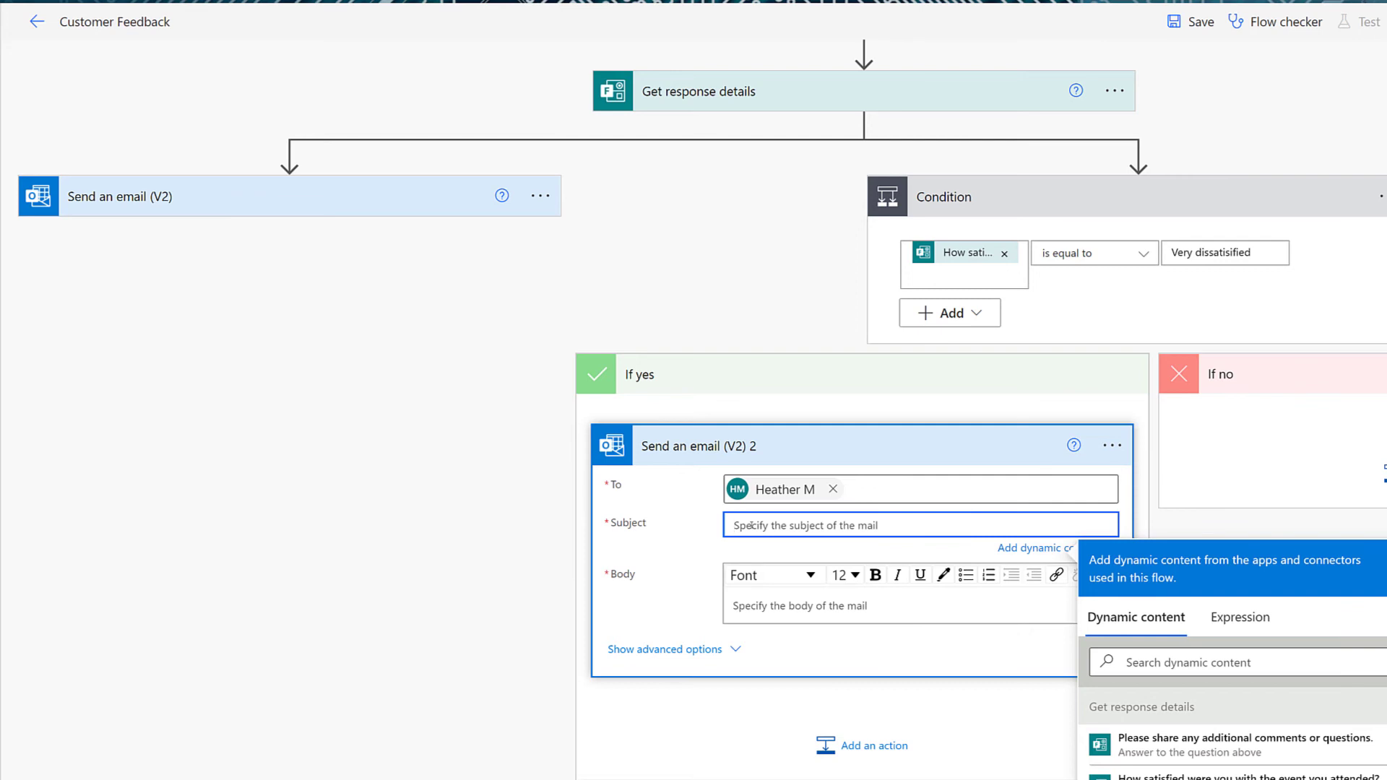
type("Event")
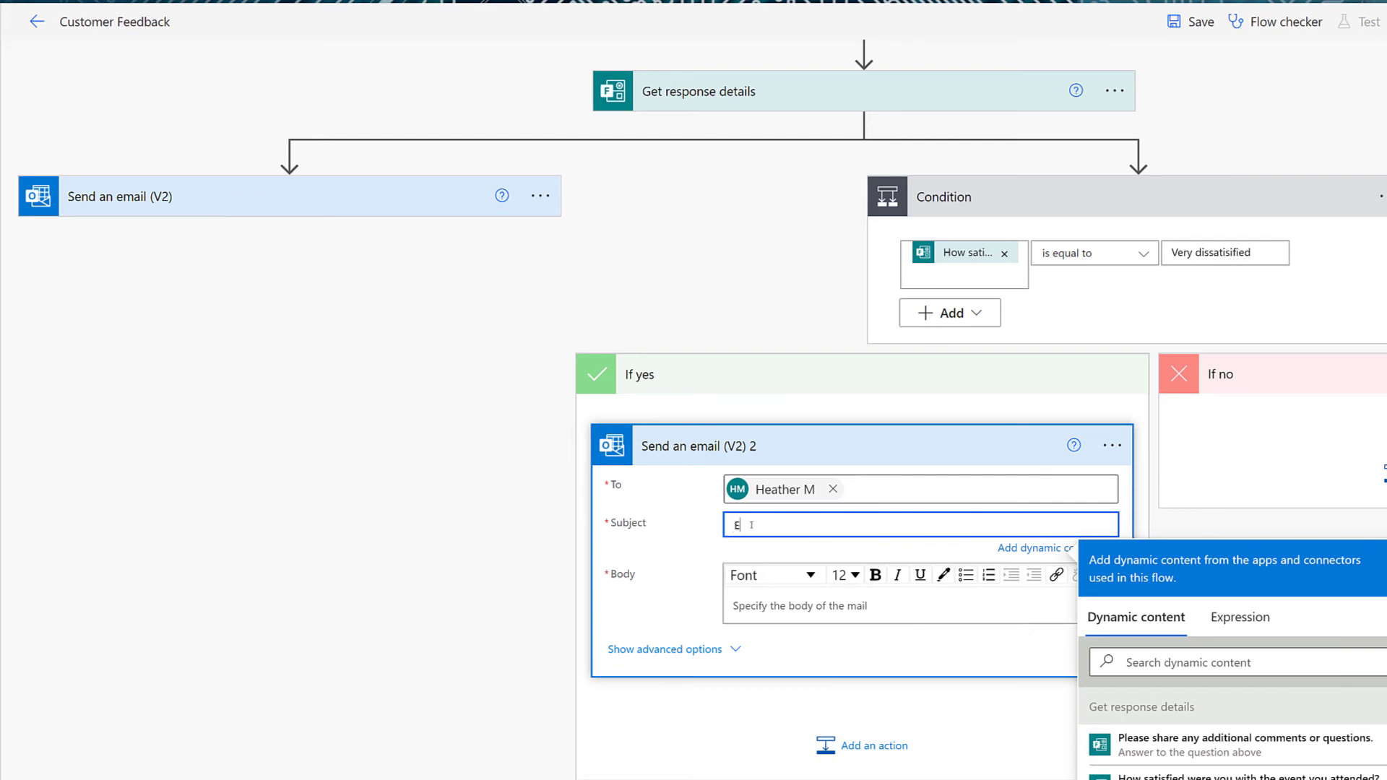
type(" Response - Attention Required")
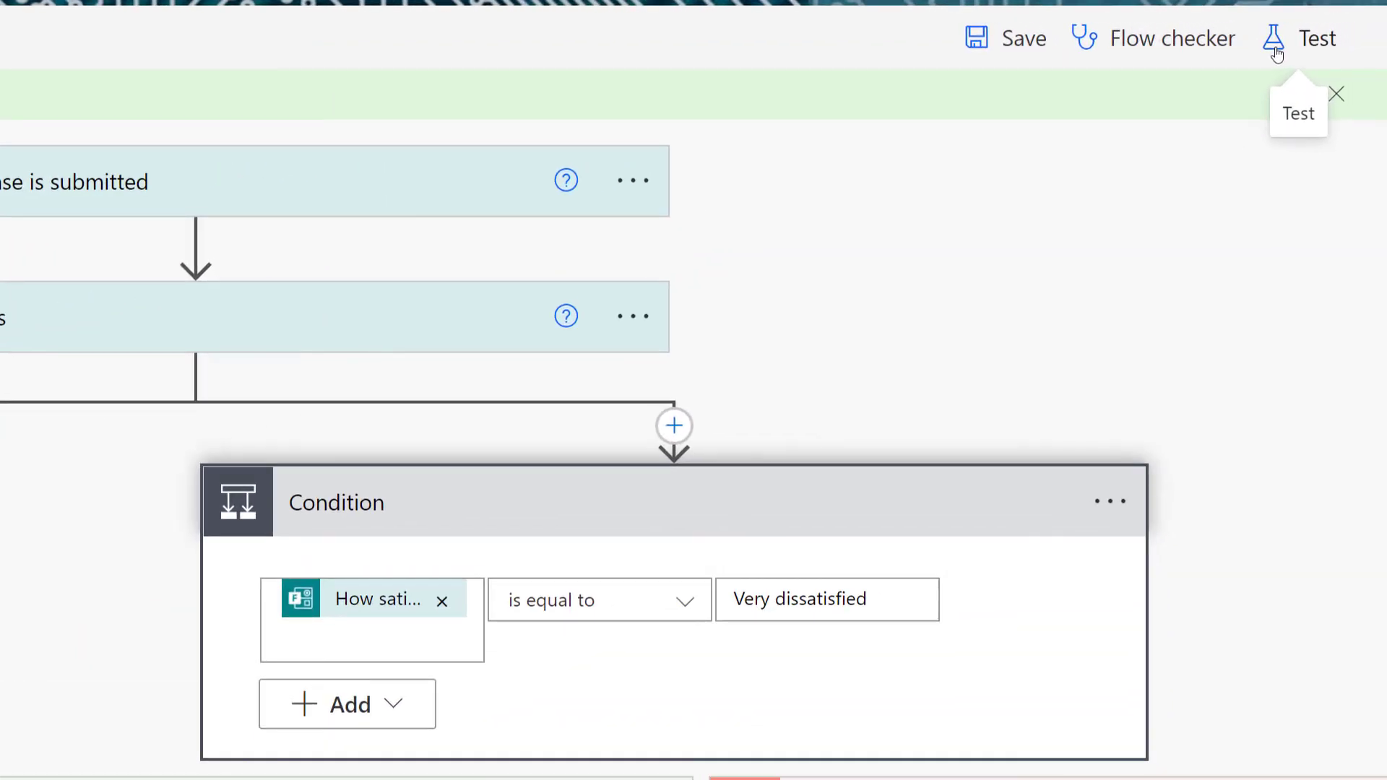
- Launch a manual test of the Customer Feedback flow, waiting for its trigger
left_click(1277, 54)
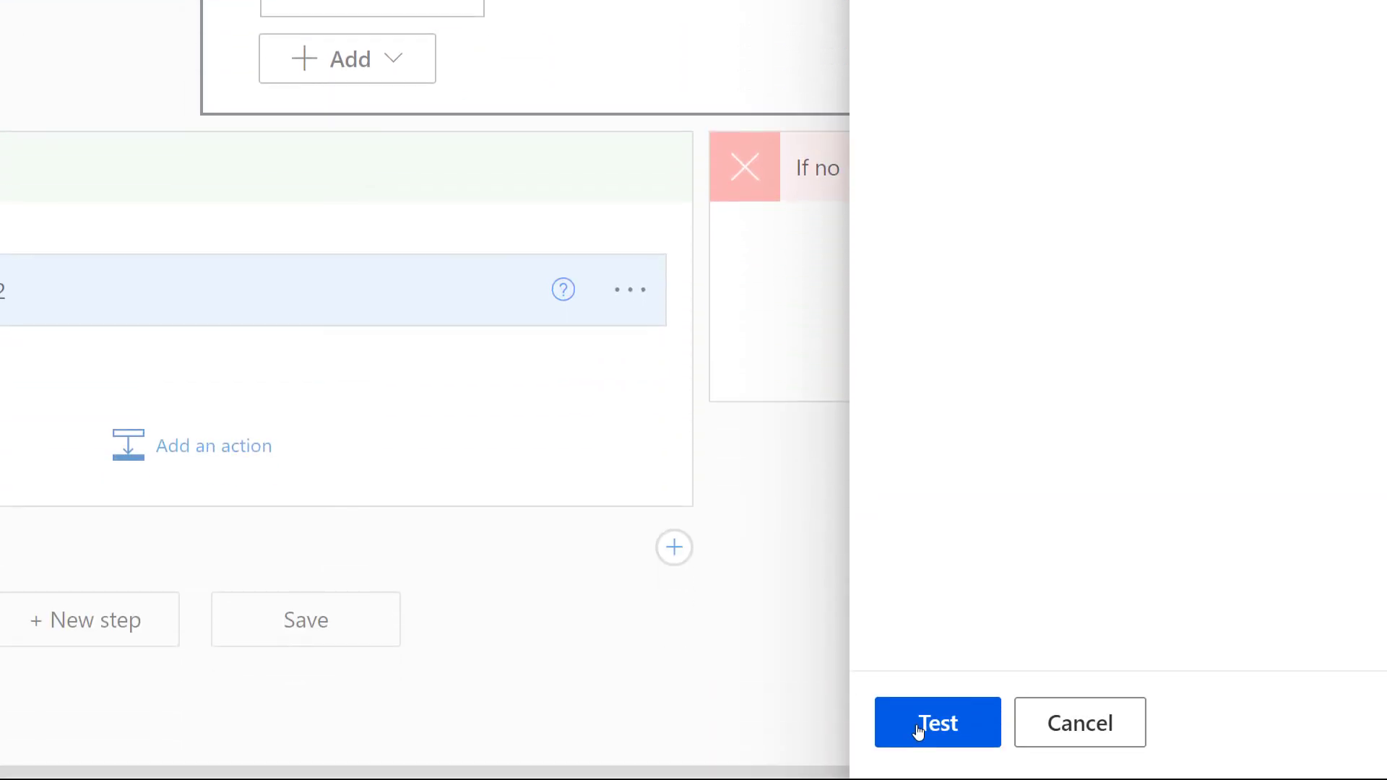
left_click(924, 734)
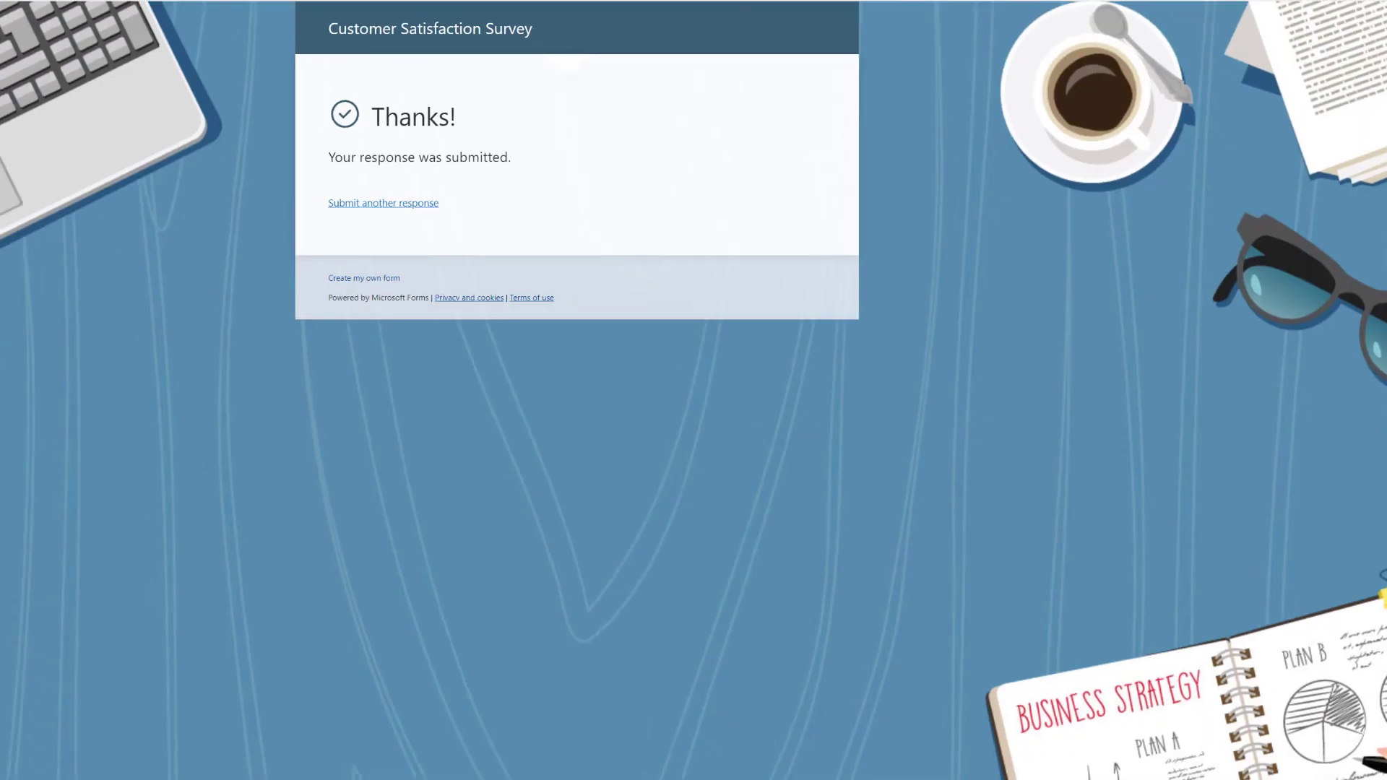
- Start a new Forms survey response rated Very dissatisfied and begin the additional comment
left_click(366, 205)
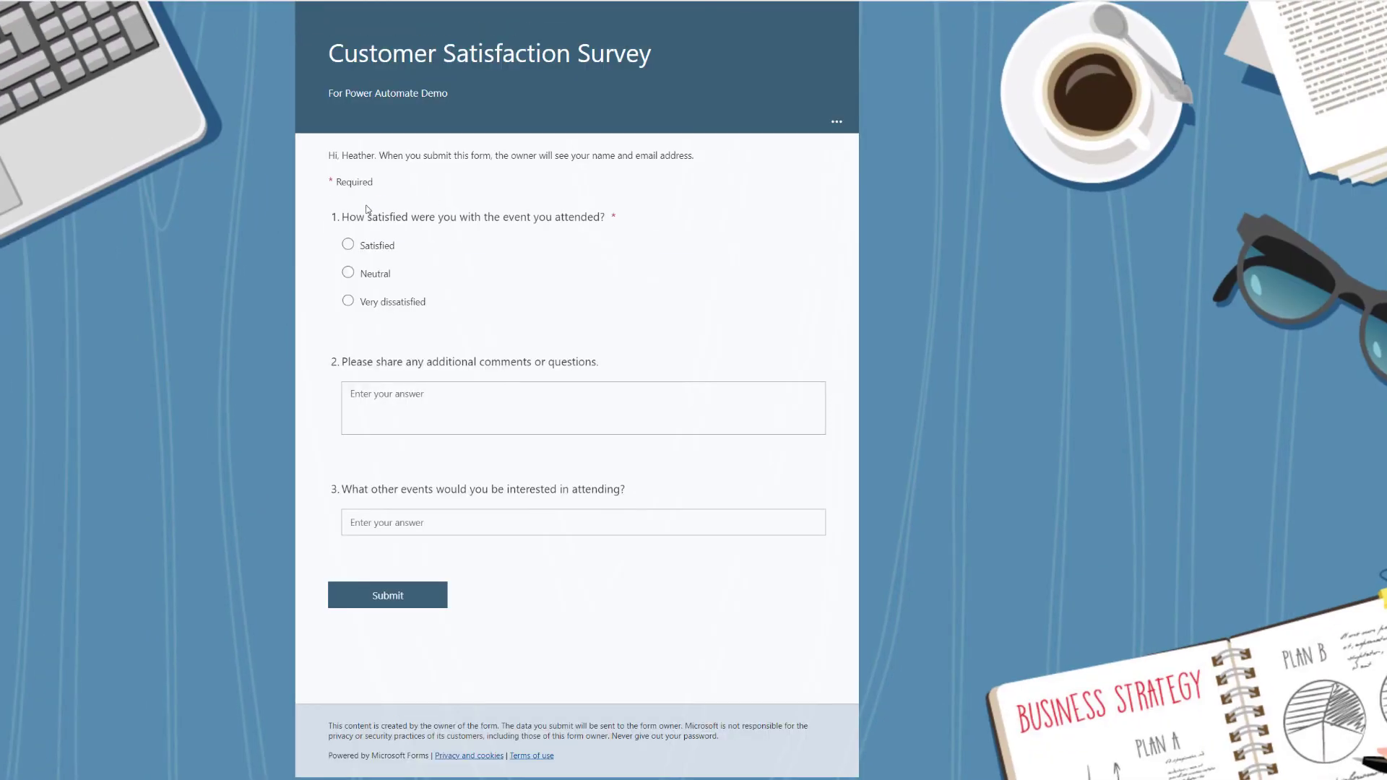
left_click(348, 302)
left_click(372, 393)
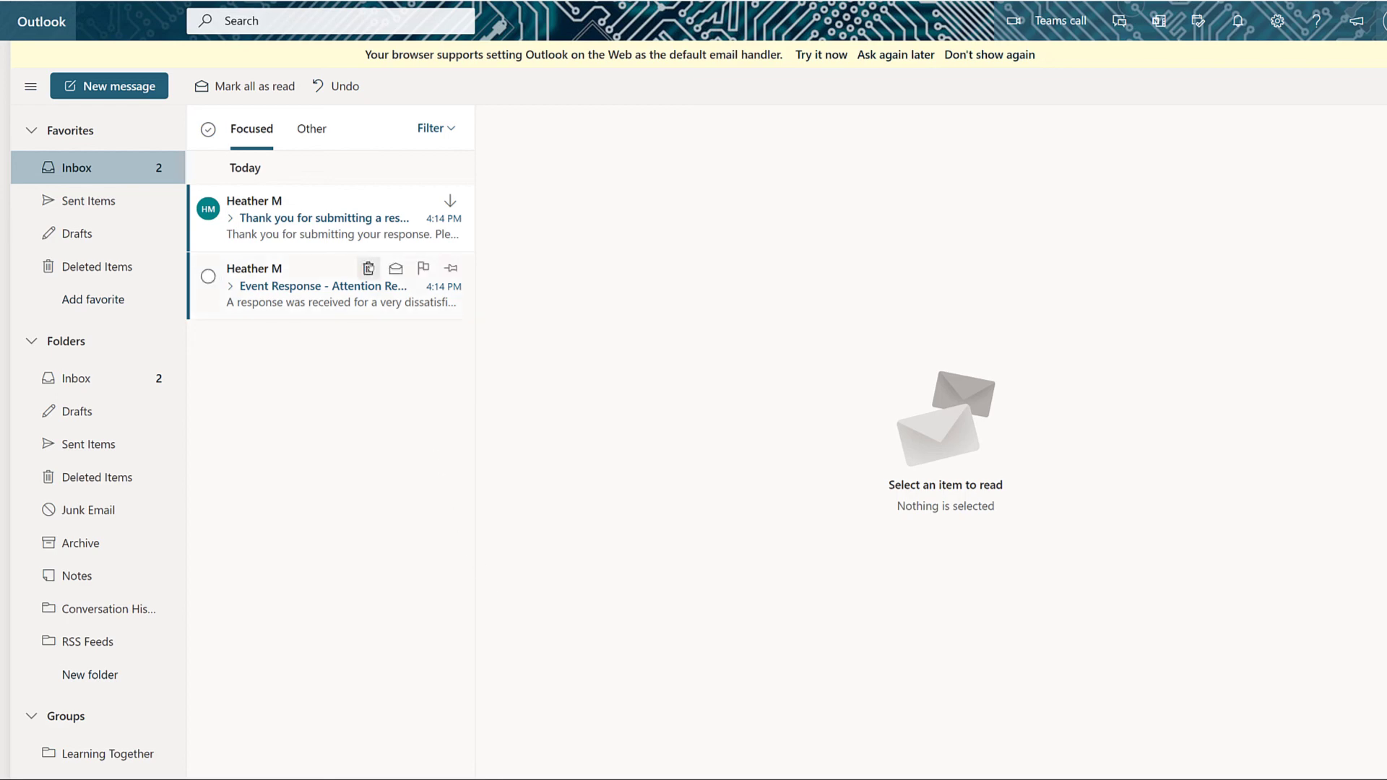
- Open the 'Thank you for submitting a response' email and follow its Training Home Page link
left_click(349, 235)
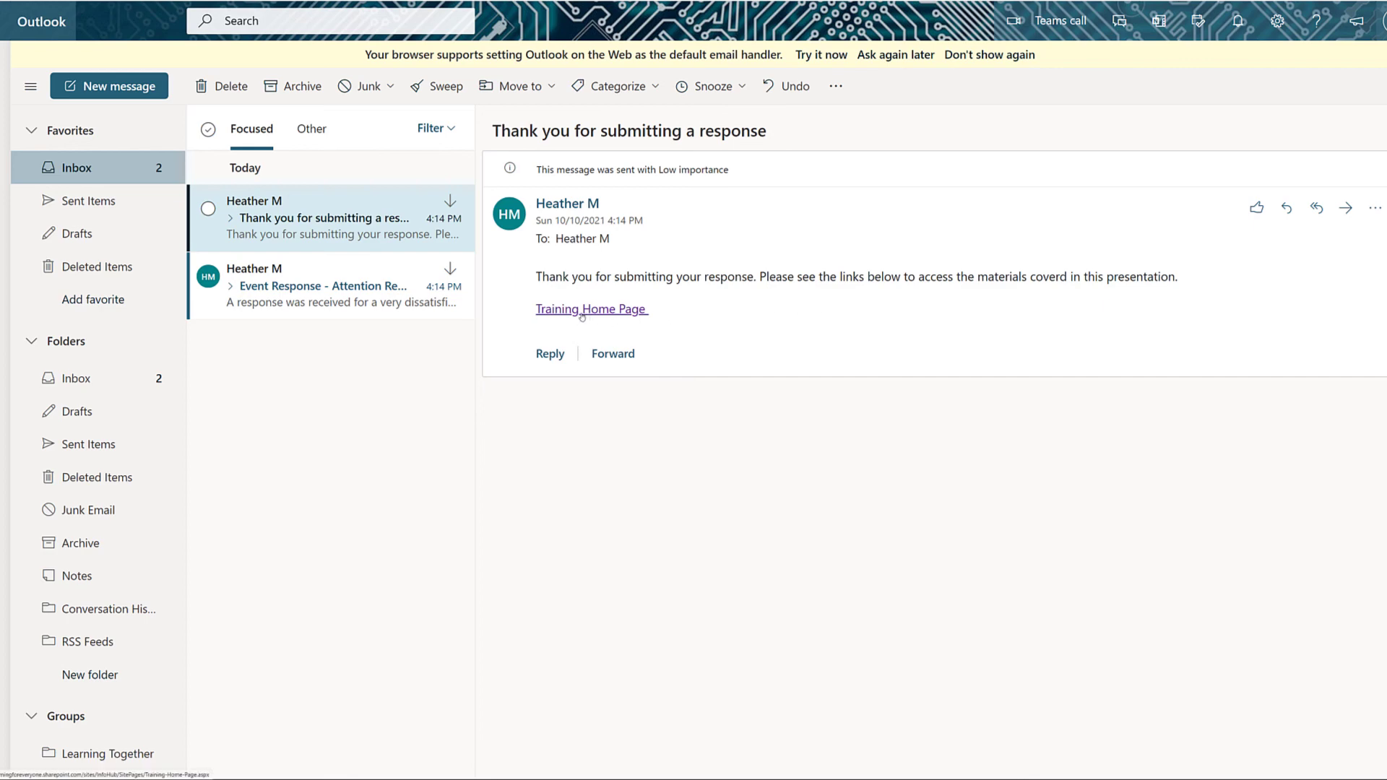
left_click(582, 312)
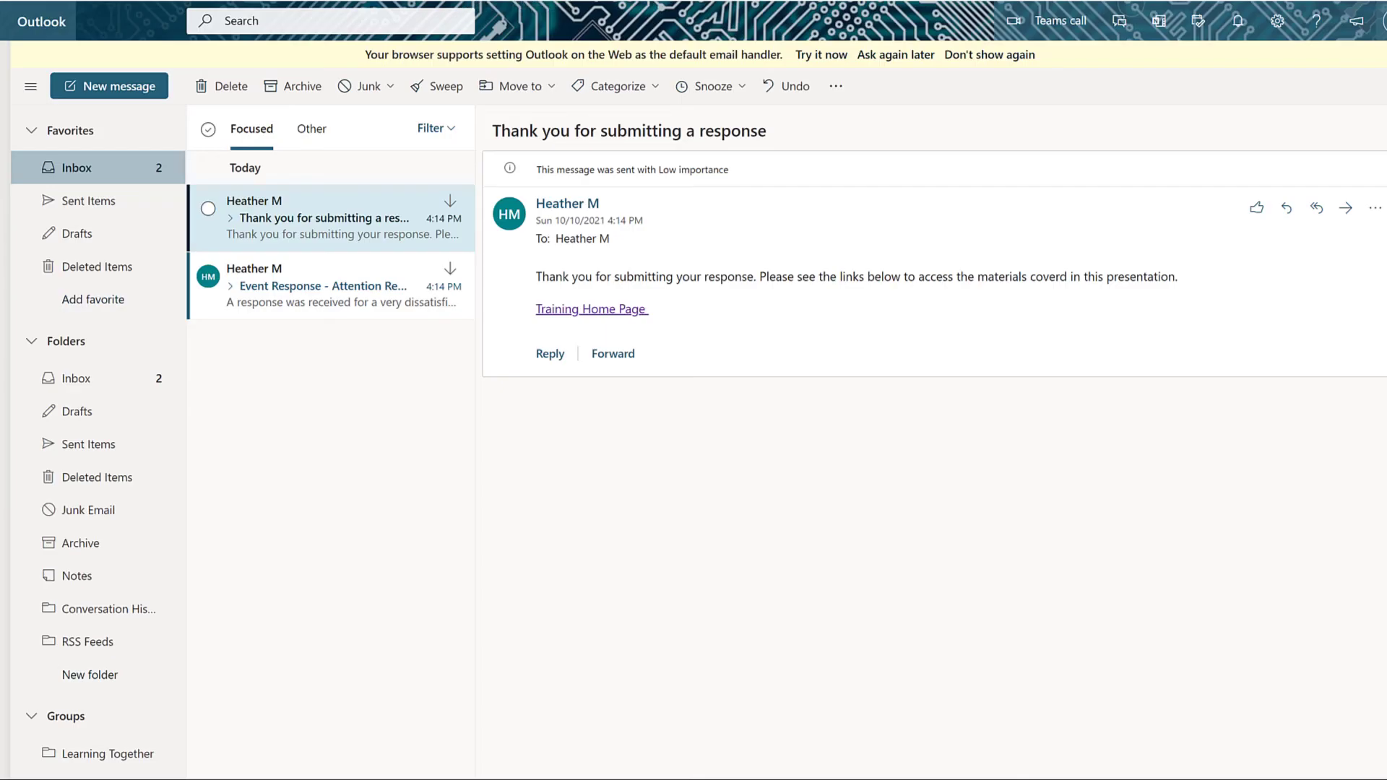
- View the 'Event Response - Attention Required' email showing the dissatisfied customer's comment
left_click(313, 302)
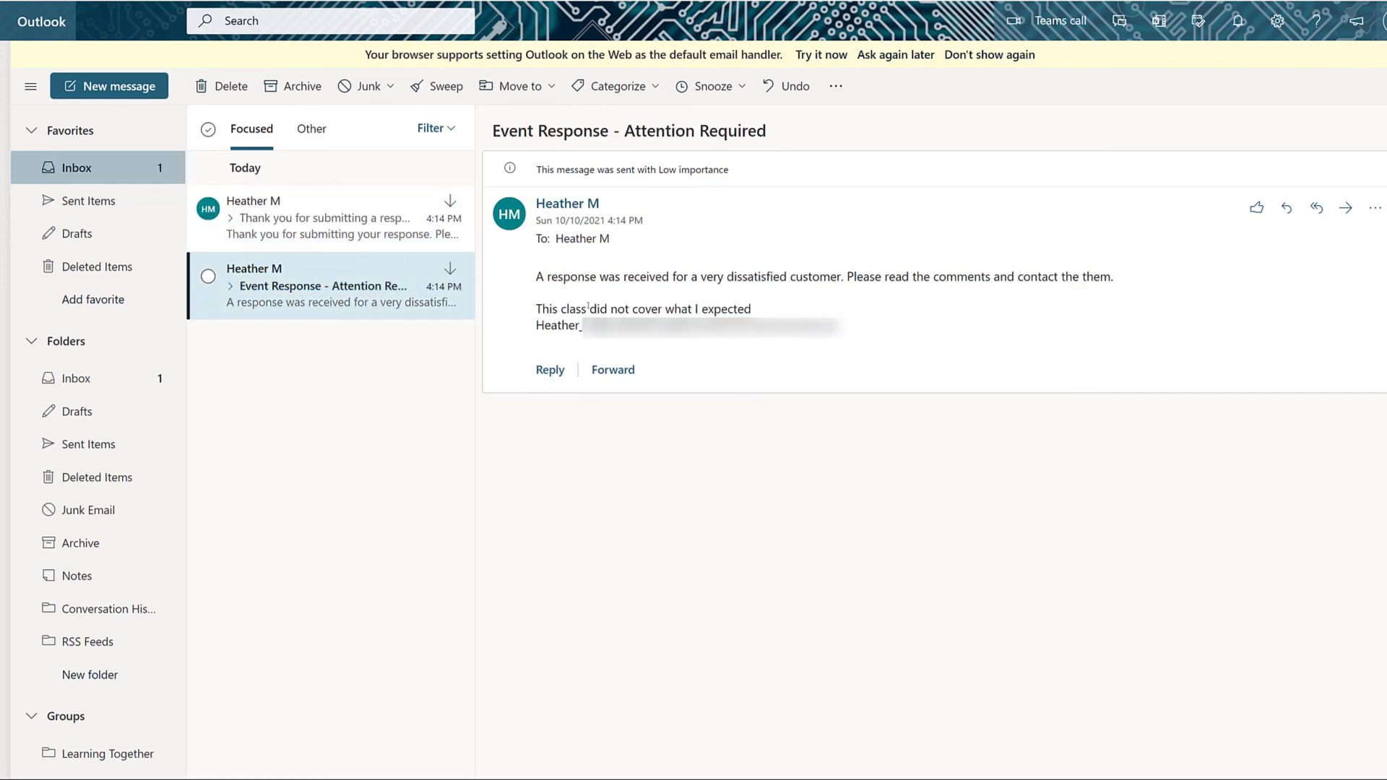